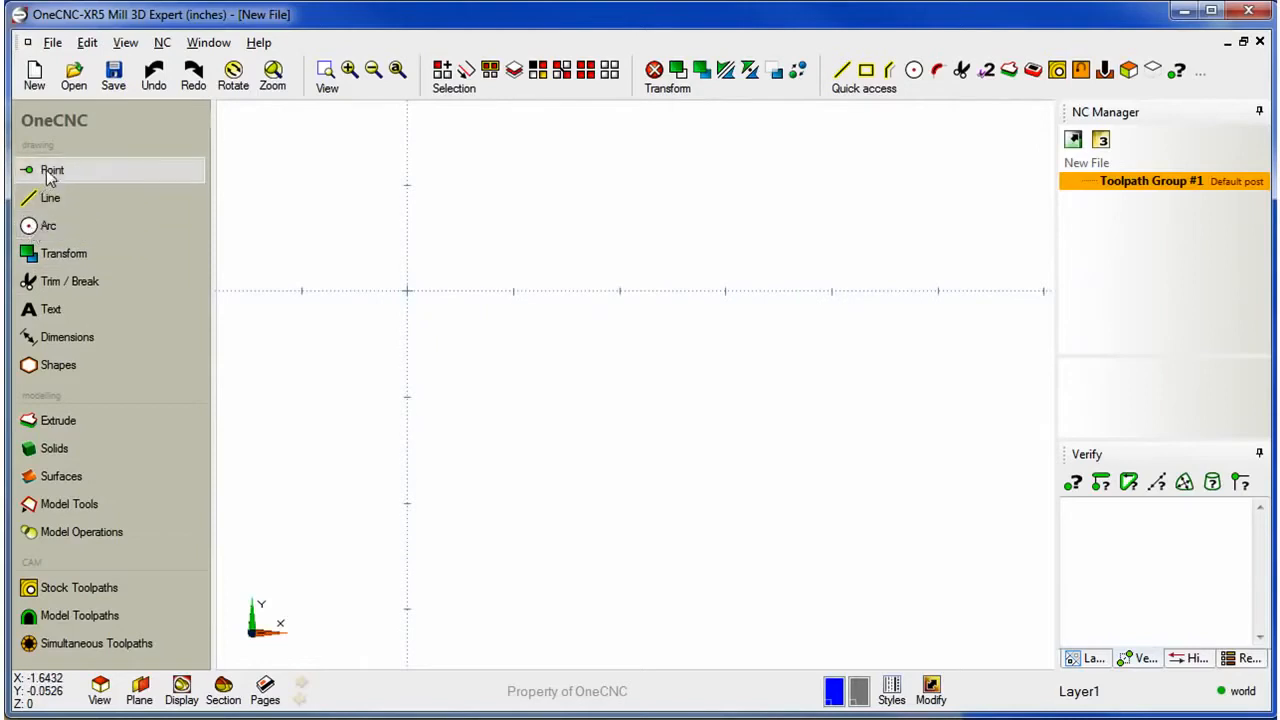
Step: Start a center-and-diameter circle and try diameters of 1, 2 and 3 inches
left_click(52, 230)
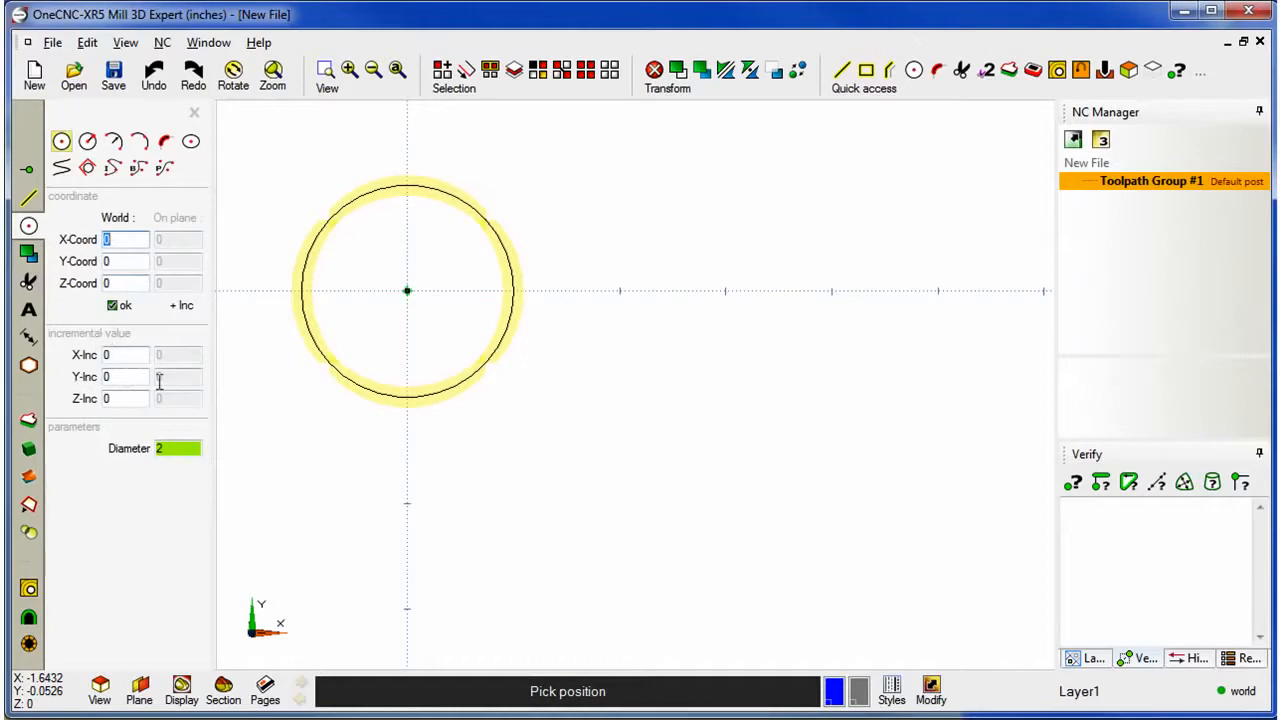
left_click(183, 306)
left_click(185, 308)
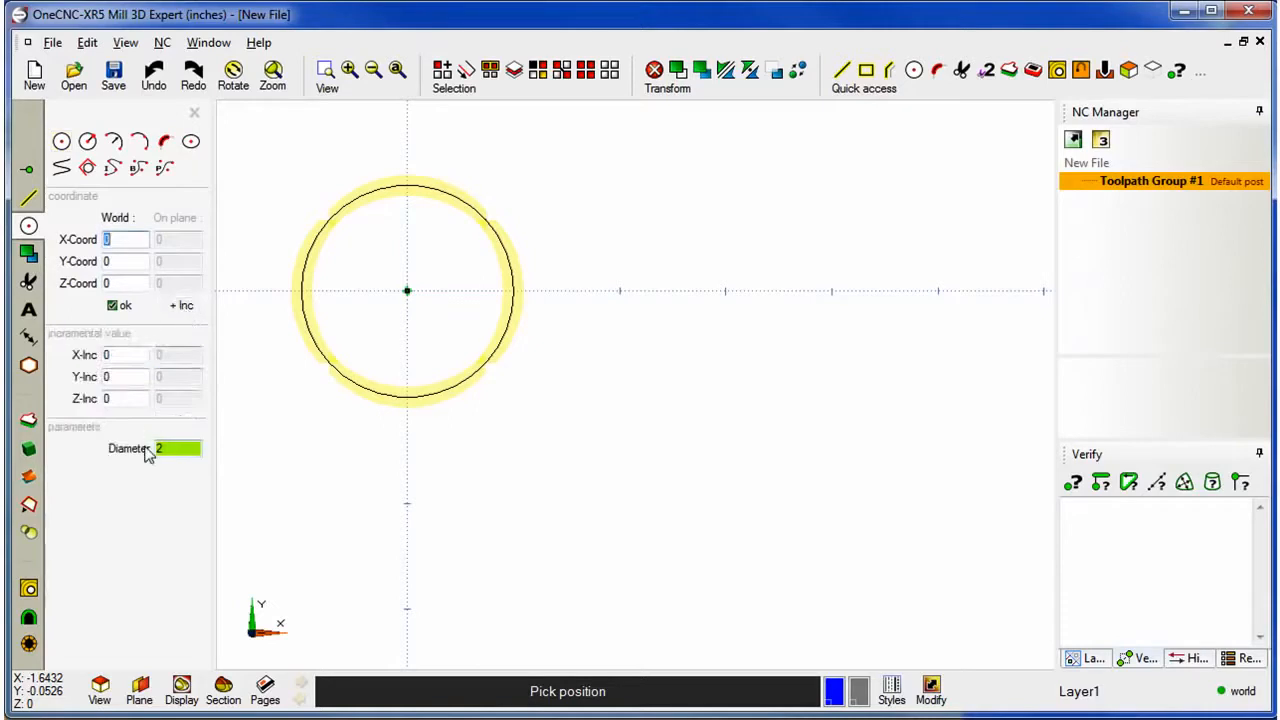
left_click(186, 309)
left_click(186, 309)
left_click(179, 448)
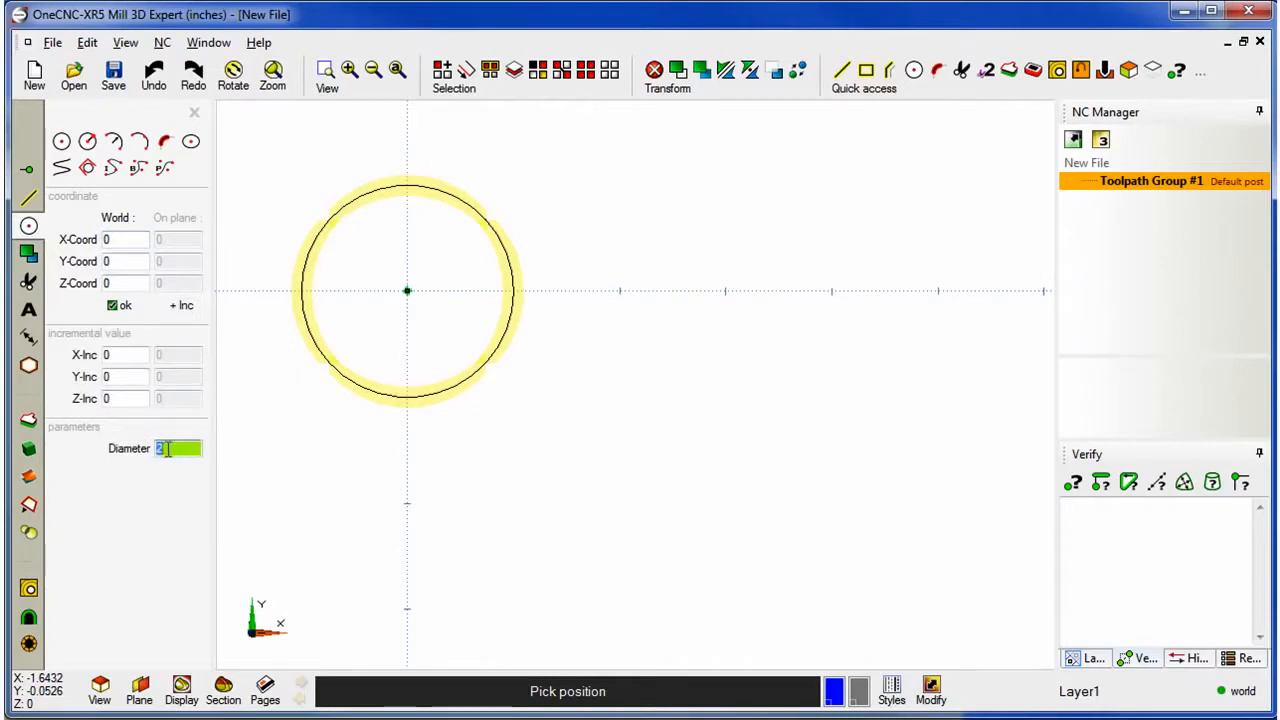
type("1")
mouse_move(174, 450)
left_mouse_down()
mouse_move(154, 449)
mouse_move(176, 449)
left_mouse_up()
type("2")
type("3")
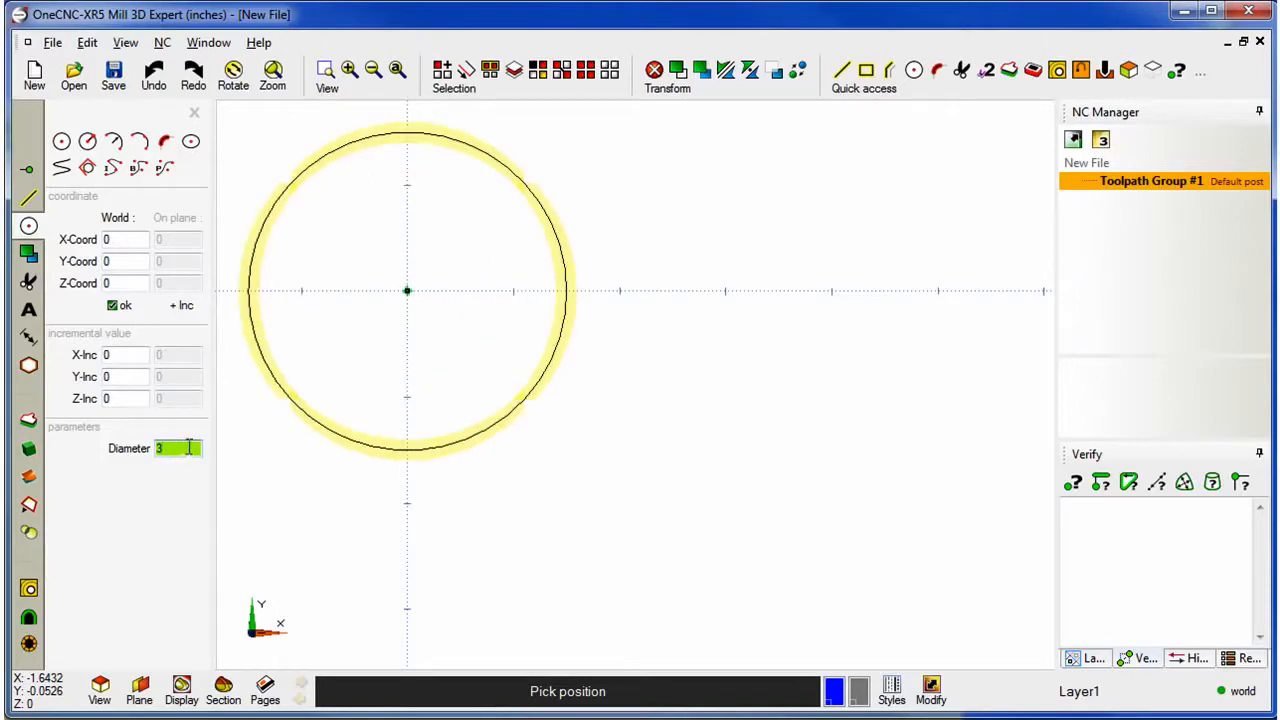
Step: Place four 2-inch diameter circles at the origin, X 3.25 Y 0, X 3.25 Y -2.5625 and X 0 Y -2.5625
left_click_drag(197, 448, 152, 452)
type("2")
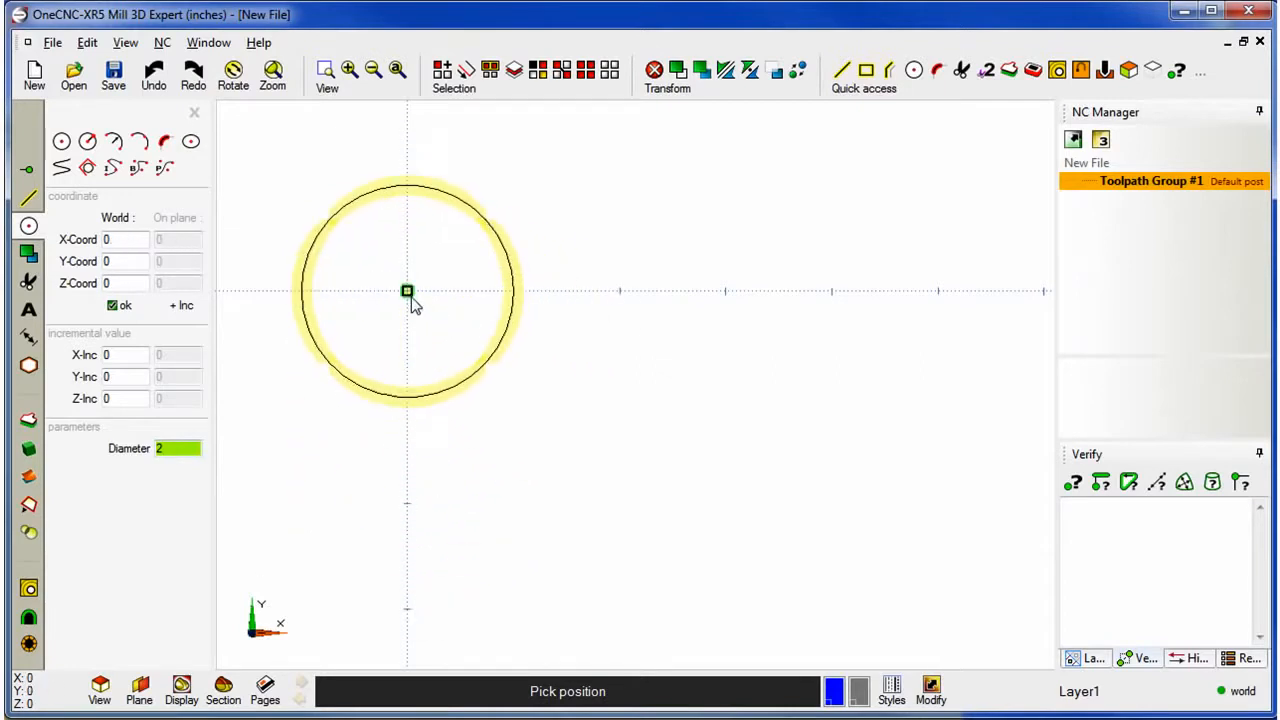
left_click(408, 295)
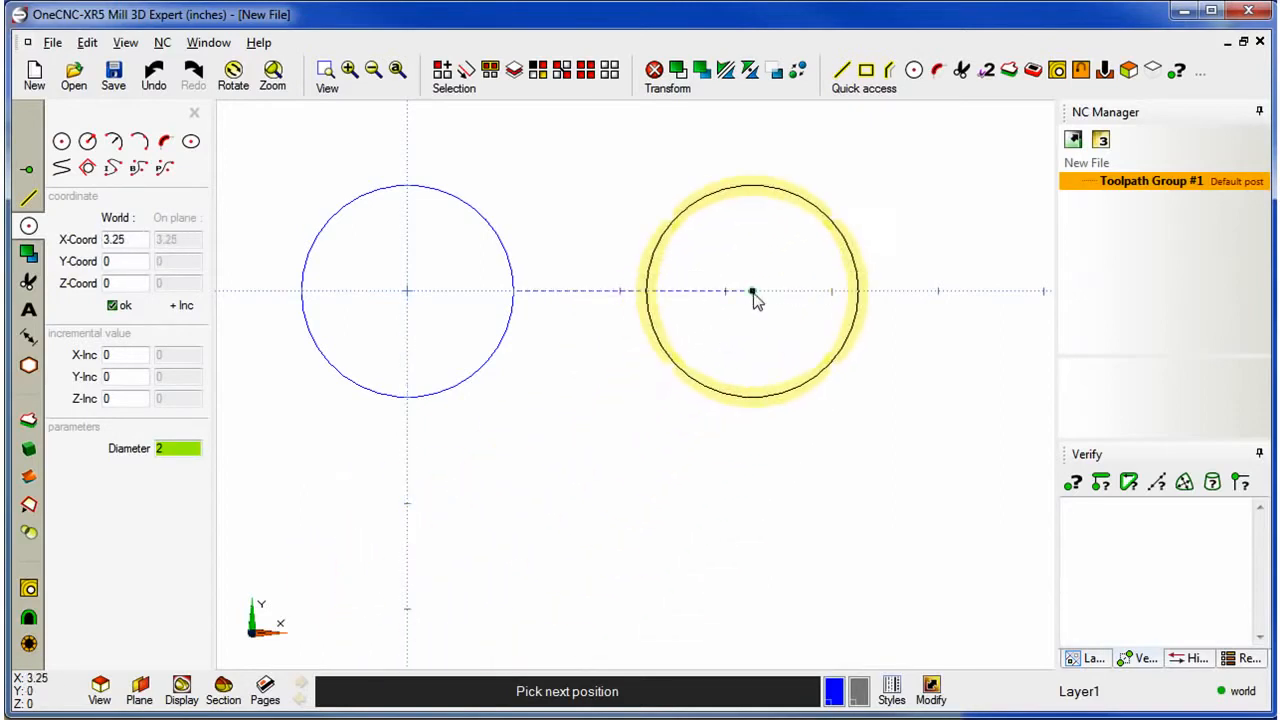
left_click(753, 292)
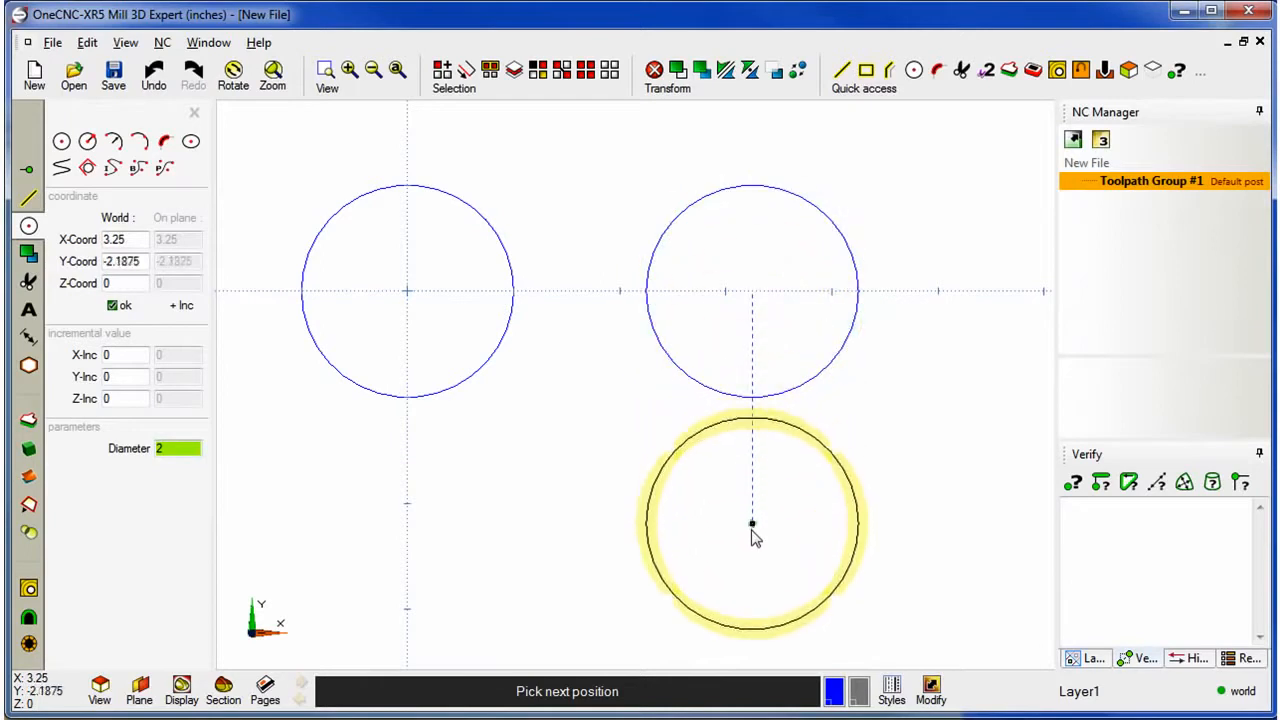
left_click(753, 564)
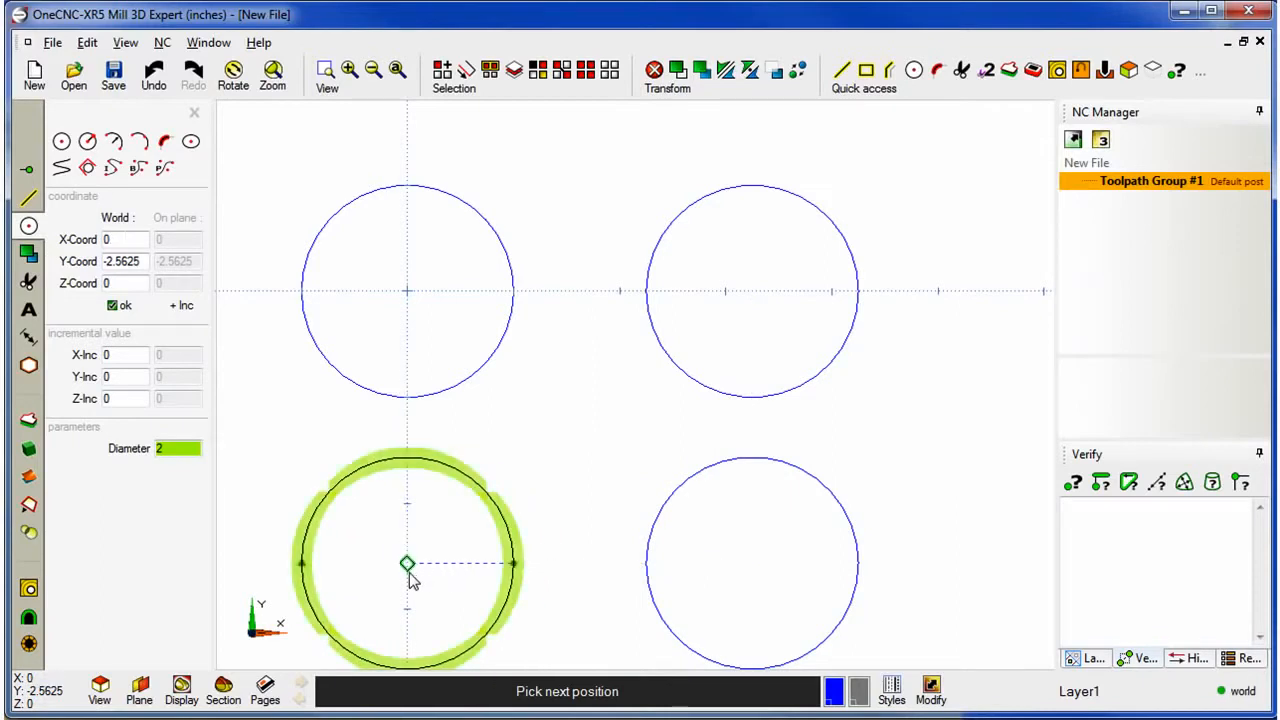
left_click(407, 573)
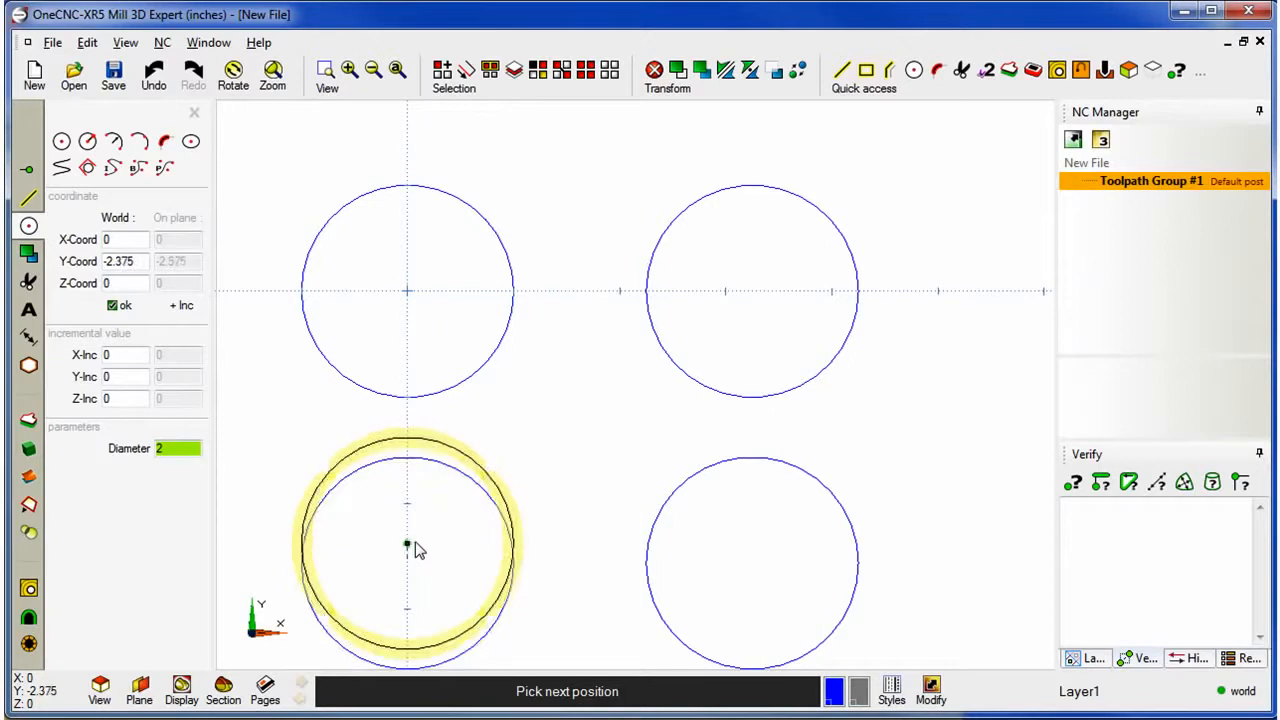
Step: Add a concentric 1-inch diameter circle at the center of each of the four large circles
left_click_drag(180, 453, 149, 457)
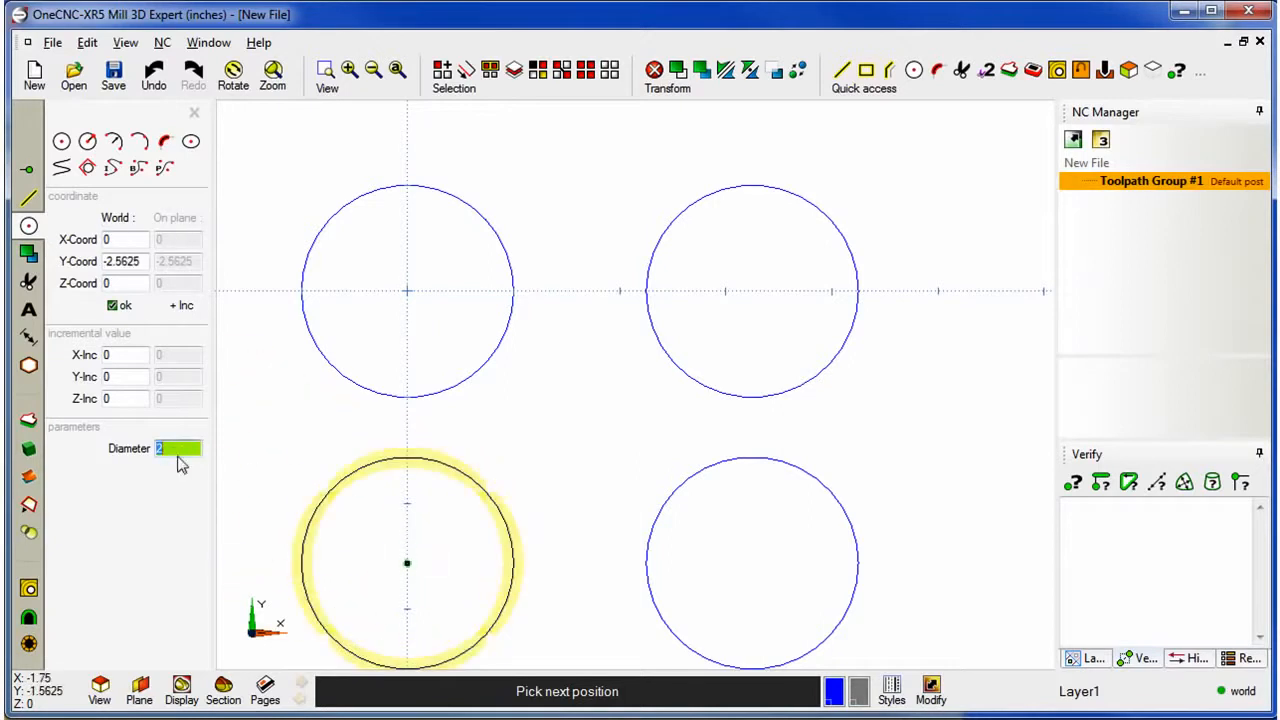
type("1")
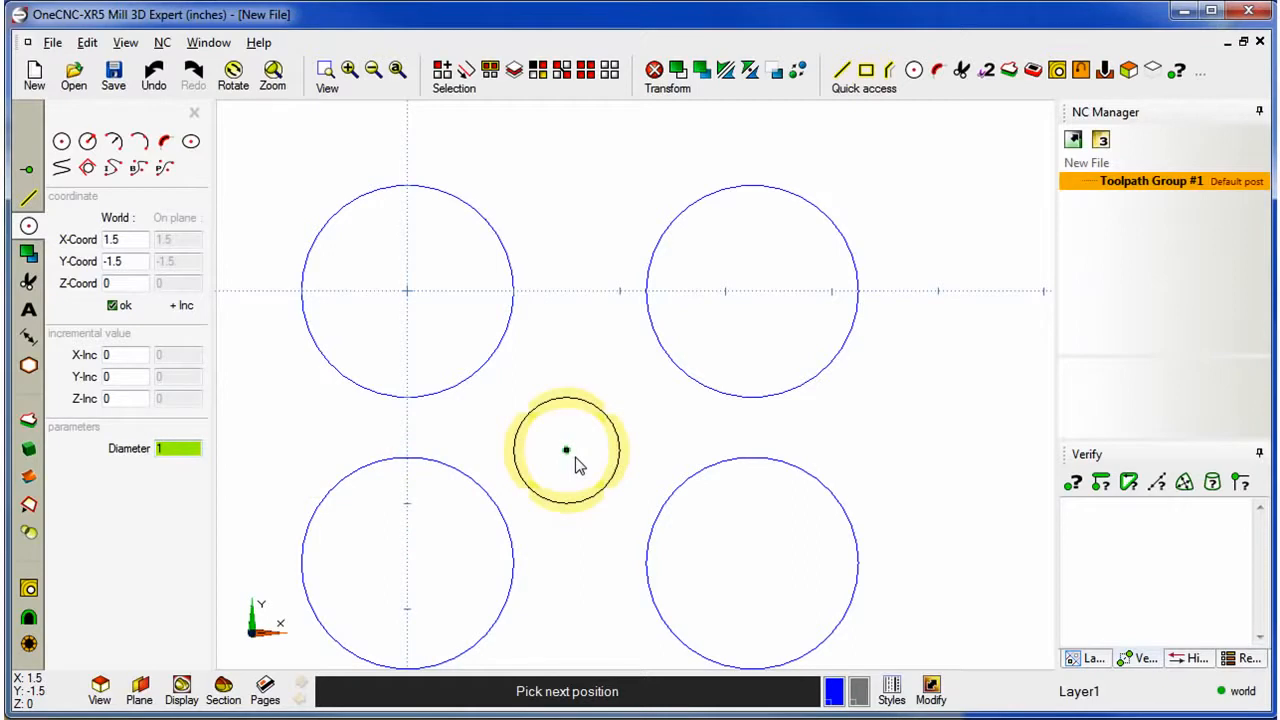
left_click(407, 291)
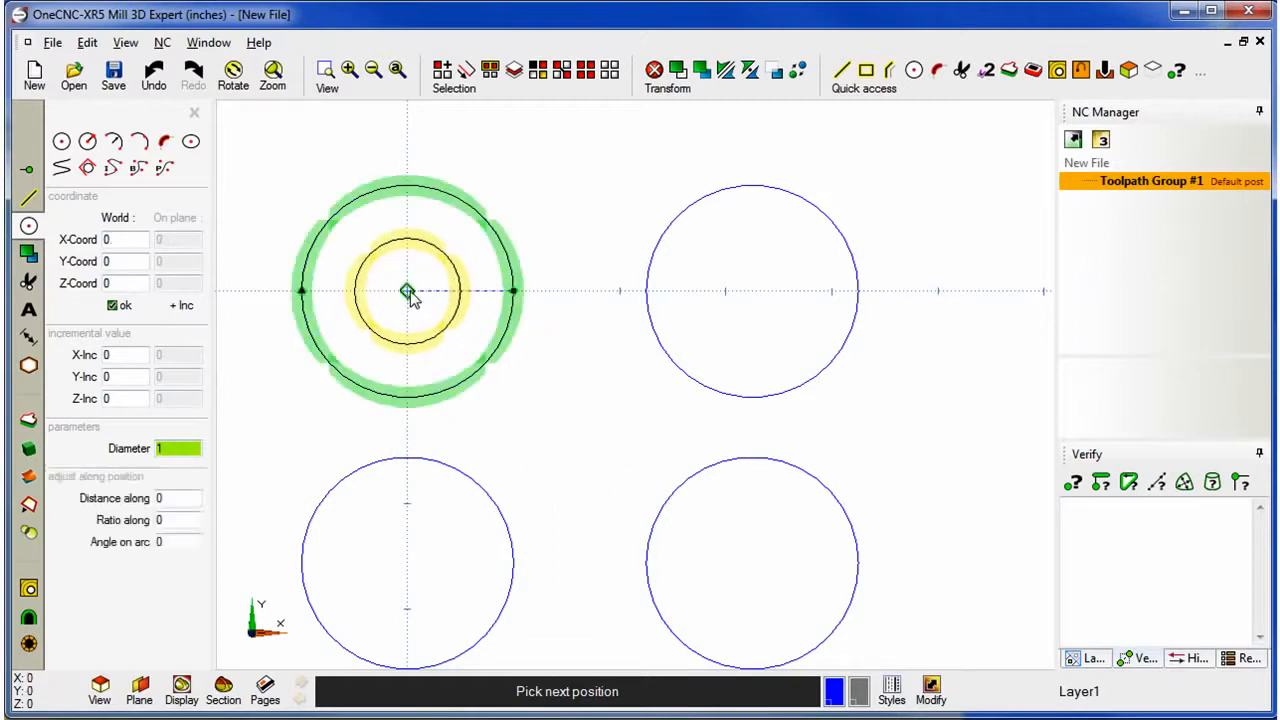
left_click(752, 291)
left_click(752, 563)
left_click(407, 565)
Step: Place 0.25-inch diameter circles on the four quadrants of the lower-left large circle and two on the right half of the lower-right large circle
middle_click_drag(450, 562, 563, 471)
left_click_drag(188, 446, 136, 443)
type(".25")
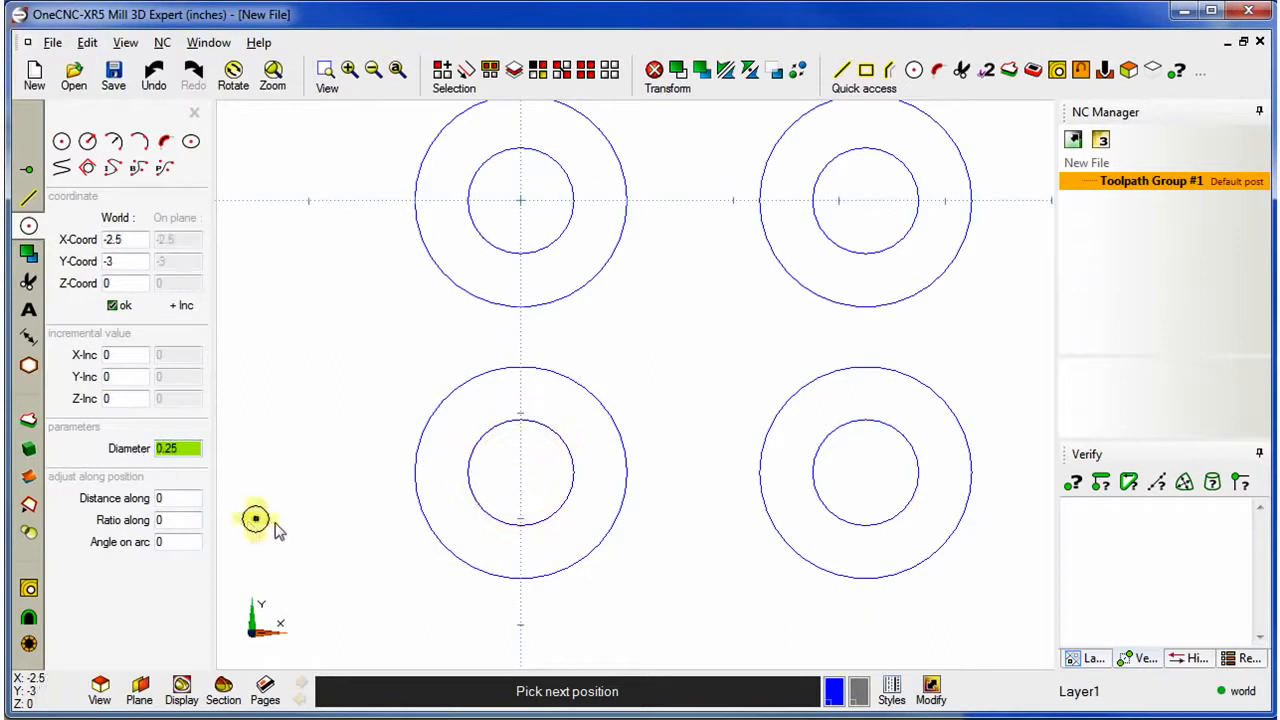
left_click(626, 473)
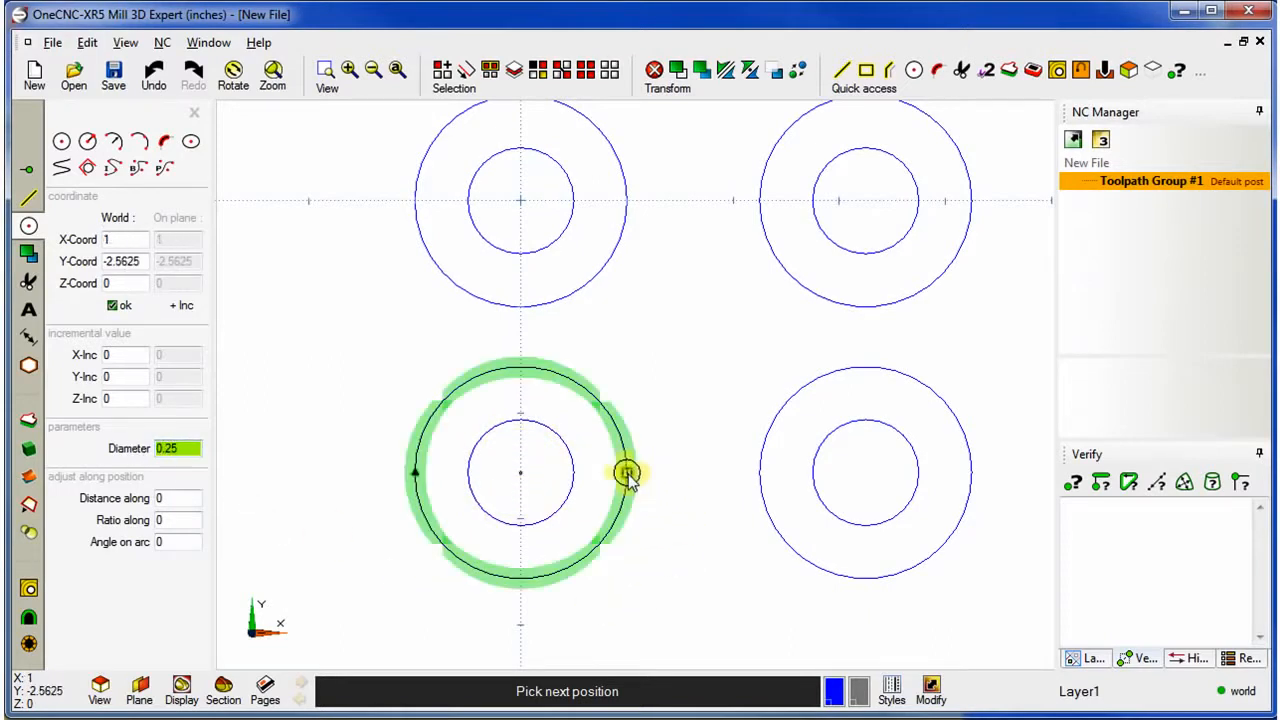
left_click(520, 366)
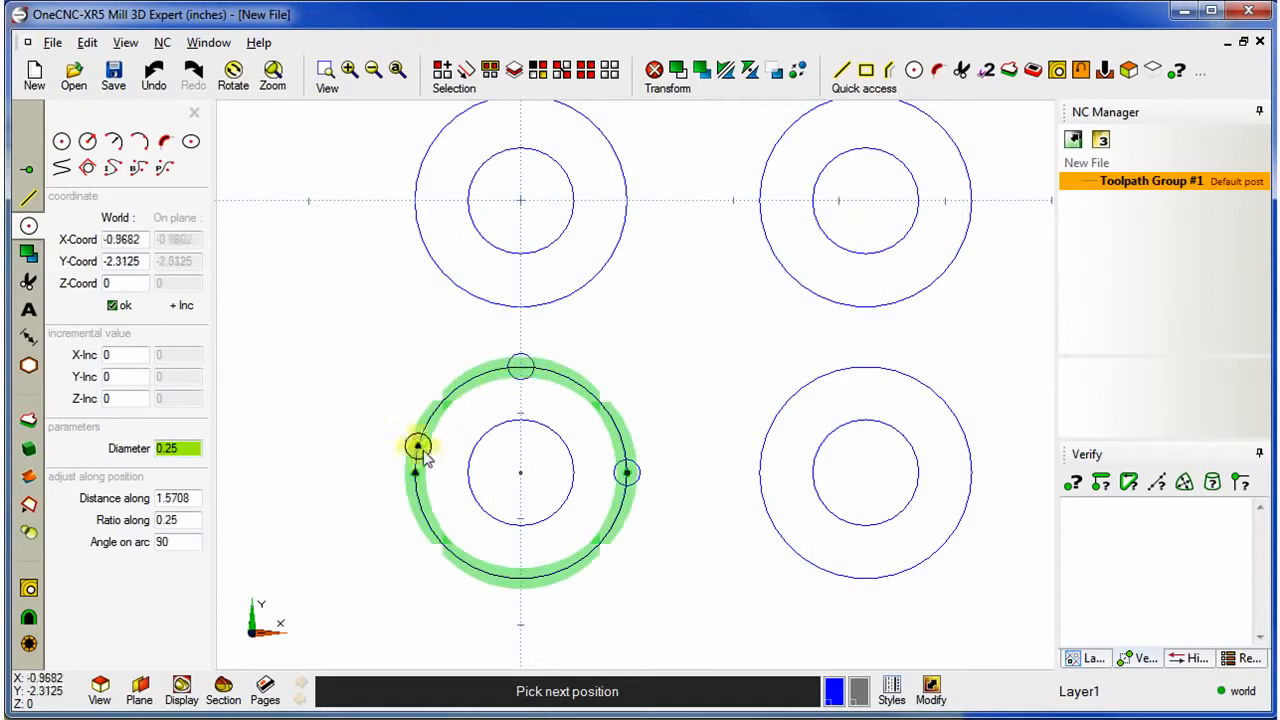
left_click(416, 474)
left_click(520, 578)
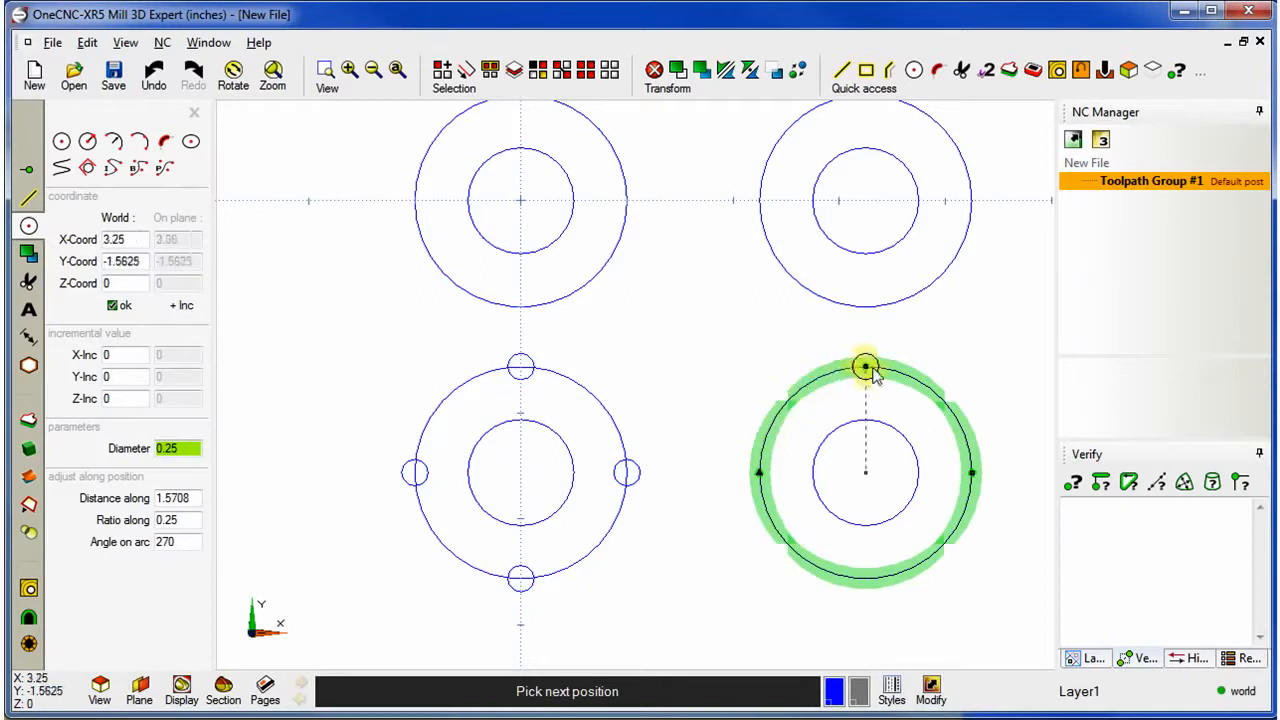
left_click(942, 401)
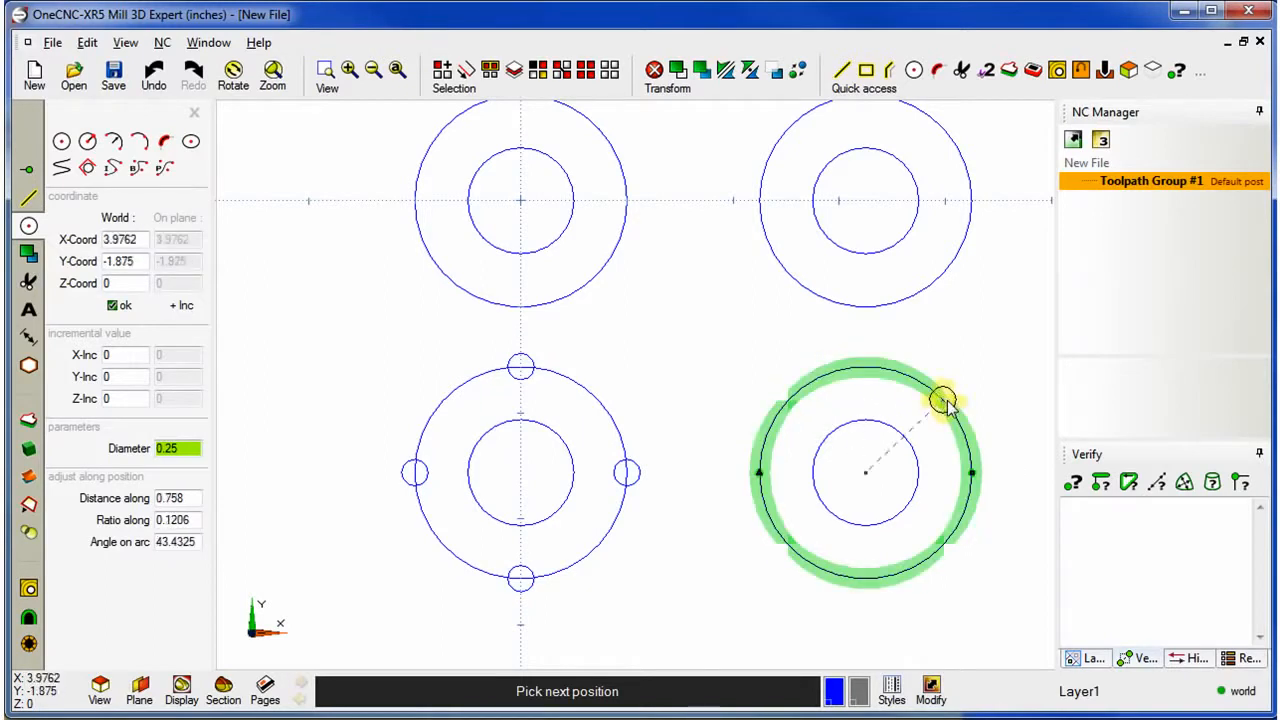
left_click(942, 545)
middle_click_drag(725, 502, 744, 515)
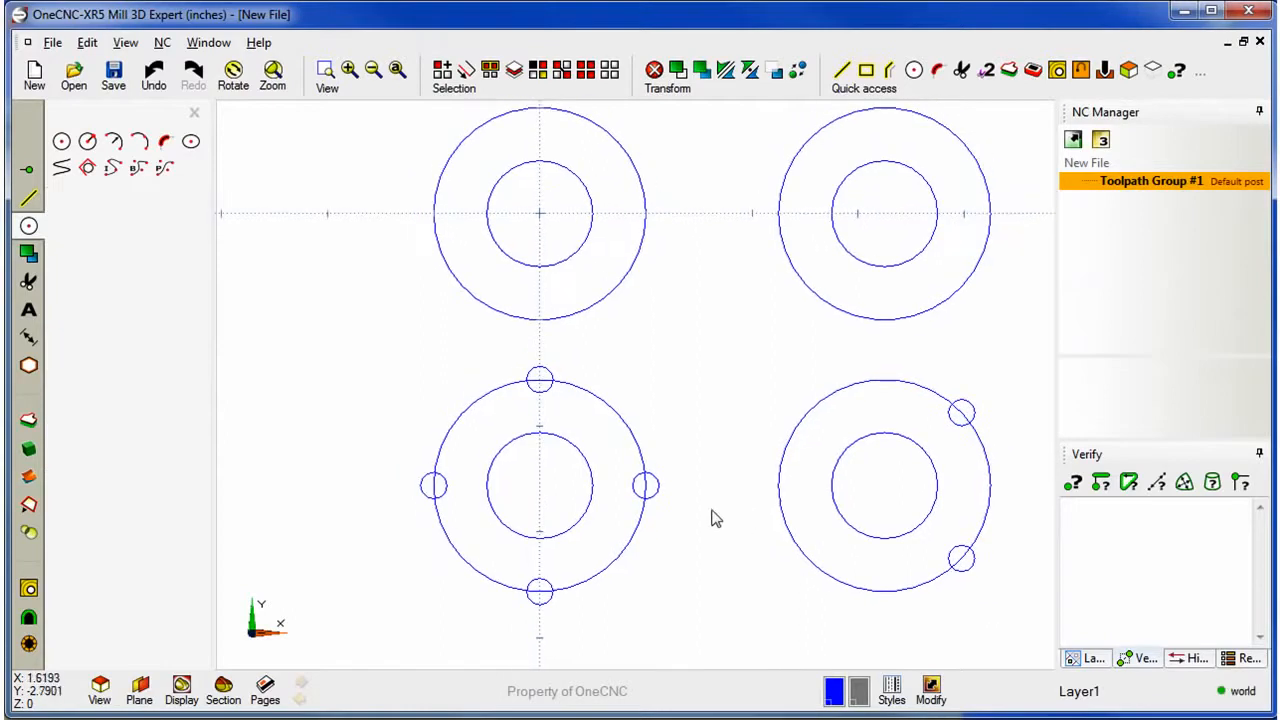
Step: Delete all the circles from the drawing
key("ctrl+a")
key("Delete")
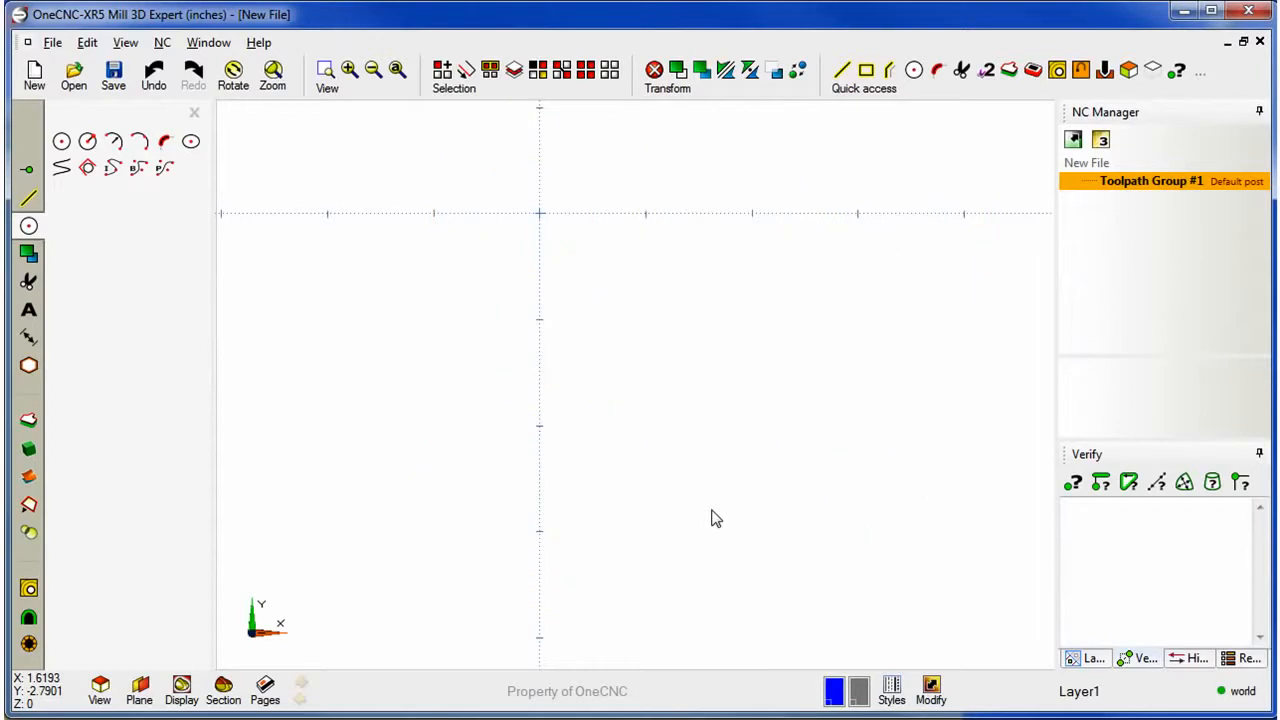
Step: Draw a center-point circle with a diameter of 2 inches at the origin
left_click(61, 141)
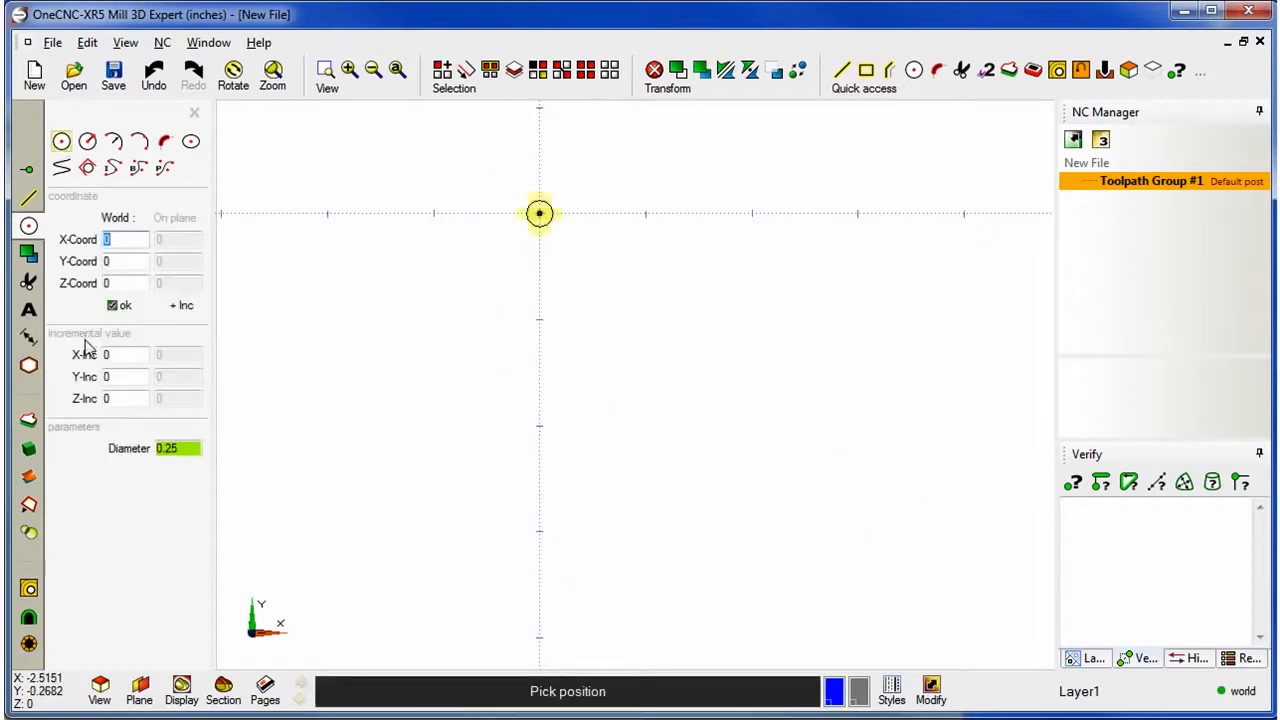
left_click(180, 449)
type("2")
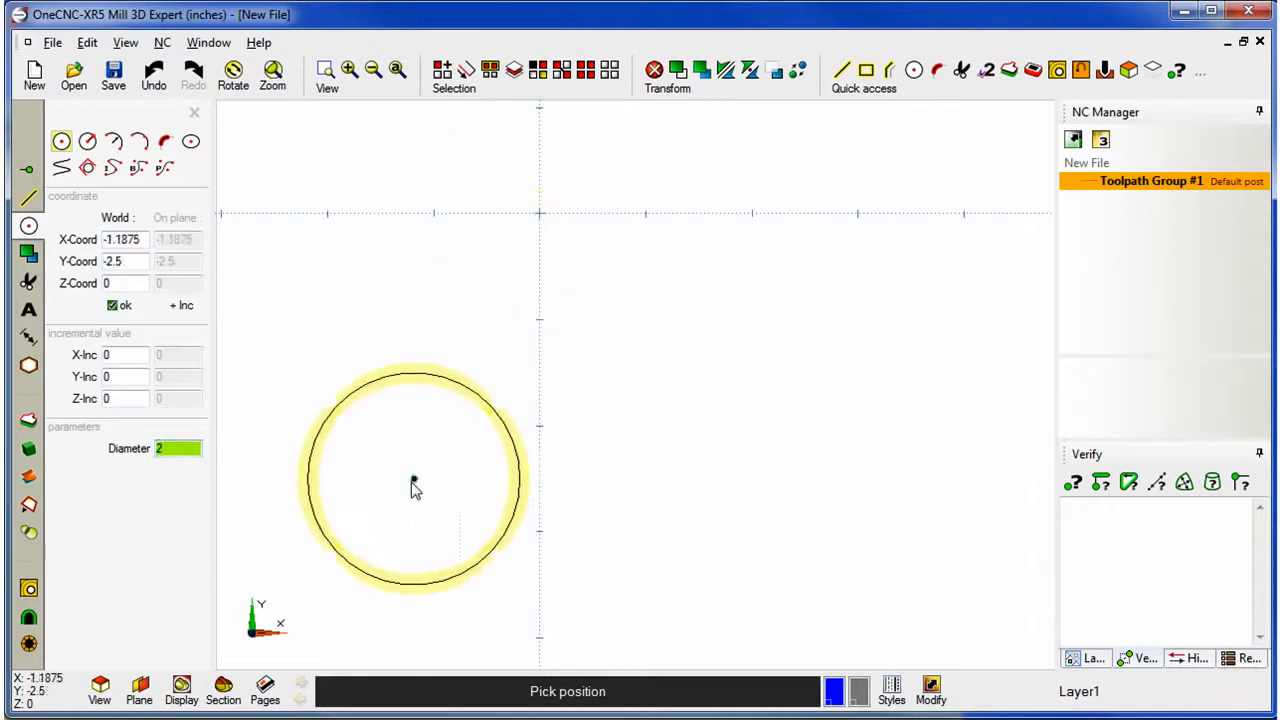
middle_click_drag(500, 449, 418, 512)
scroll(416, 508, "down", 2)
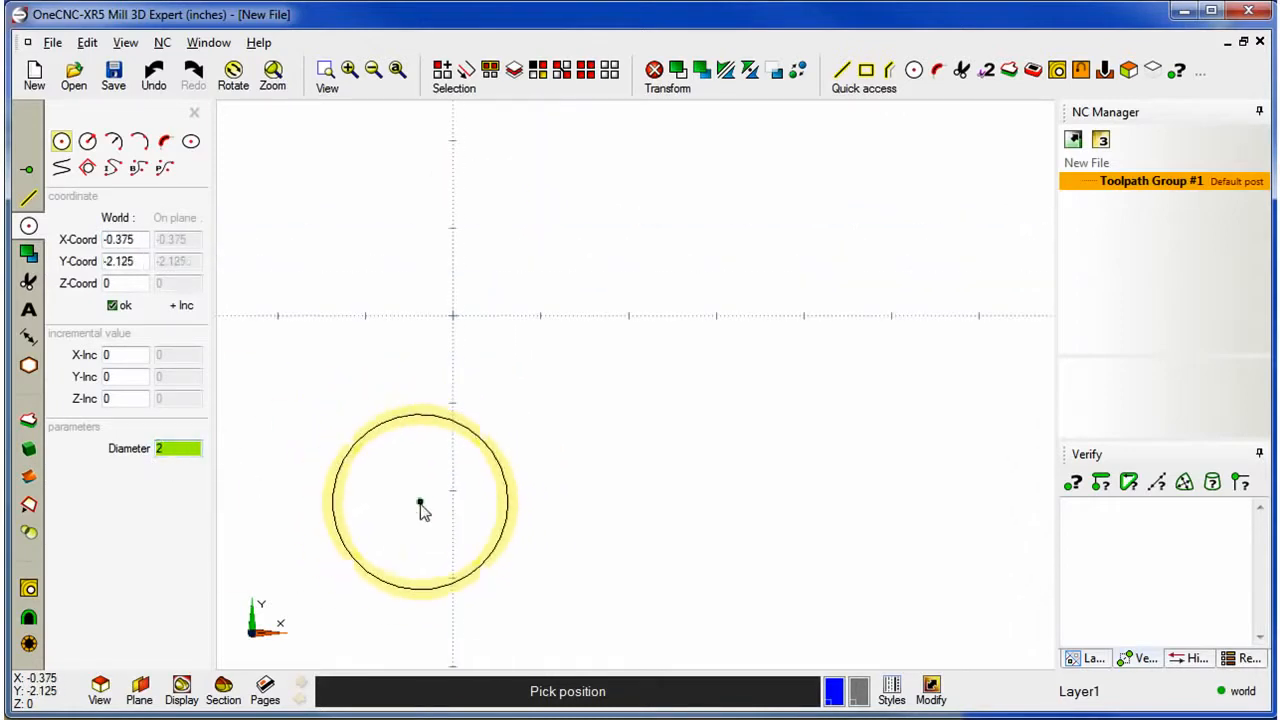
middle_click_drag(474, 479, 465, 440)
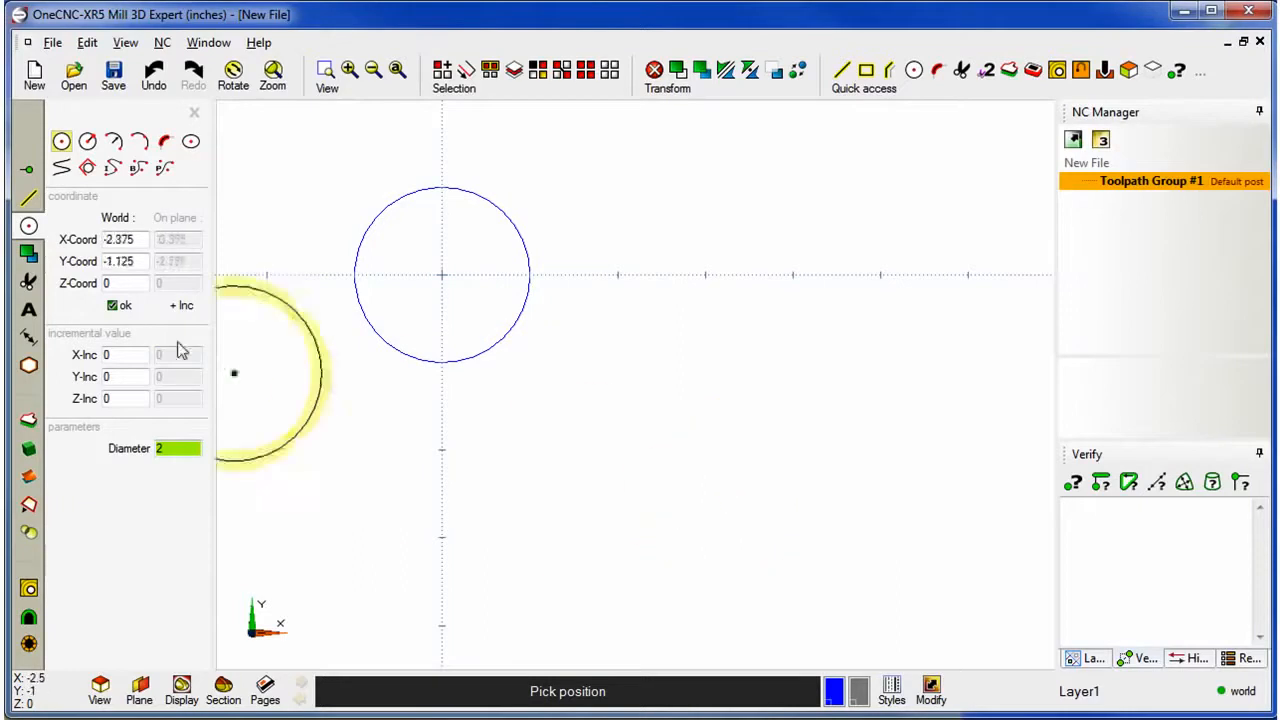
Step: Place 2-inch diameter circles at the exact coordinates X 3 Y 0 and X 3 Y -3
left_click(110, 240)
type("3")
left_click(117, 306)
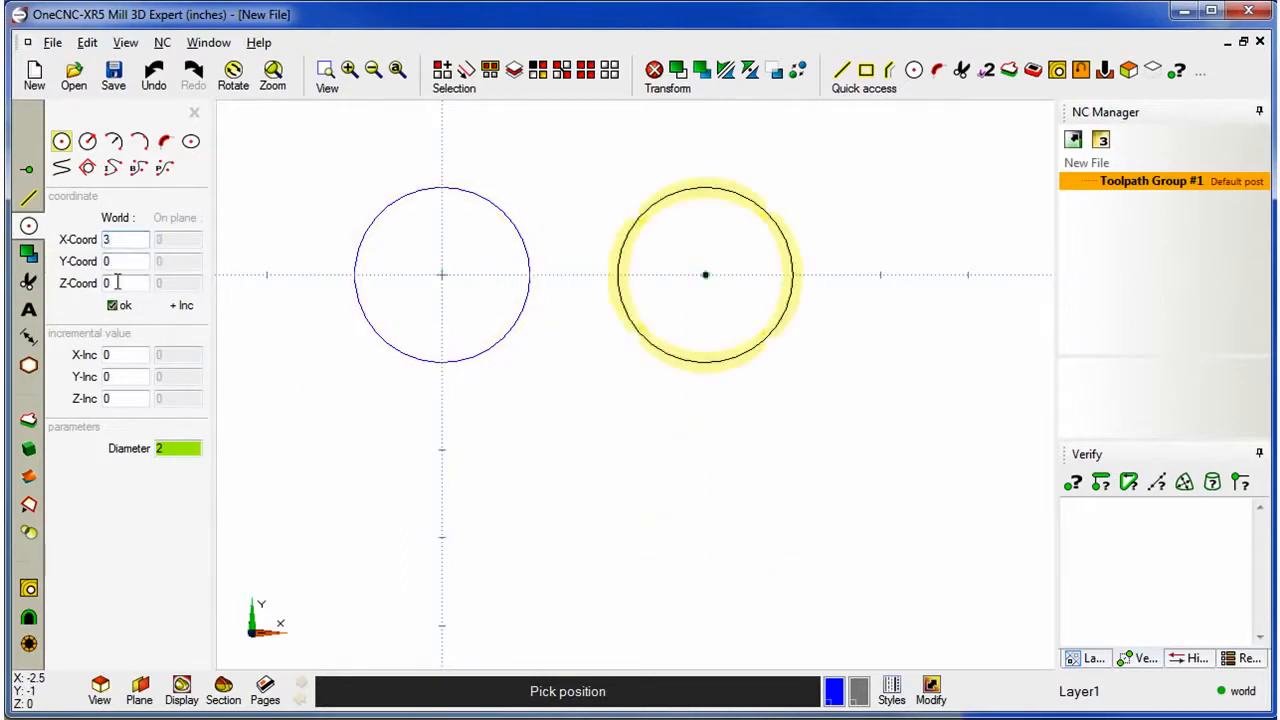
left_click(115, 262)
type("-3")
key("Return")
left_click(117, 306)
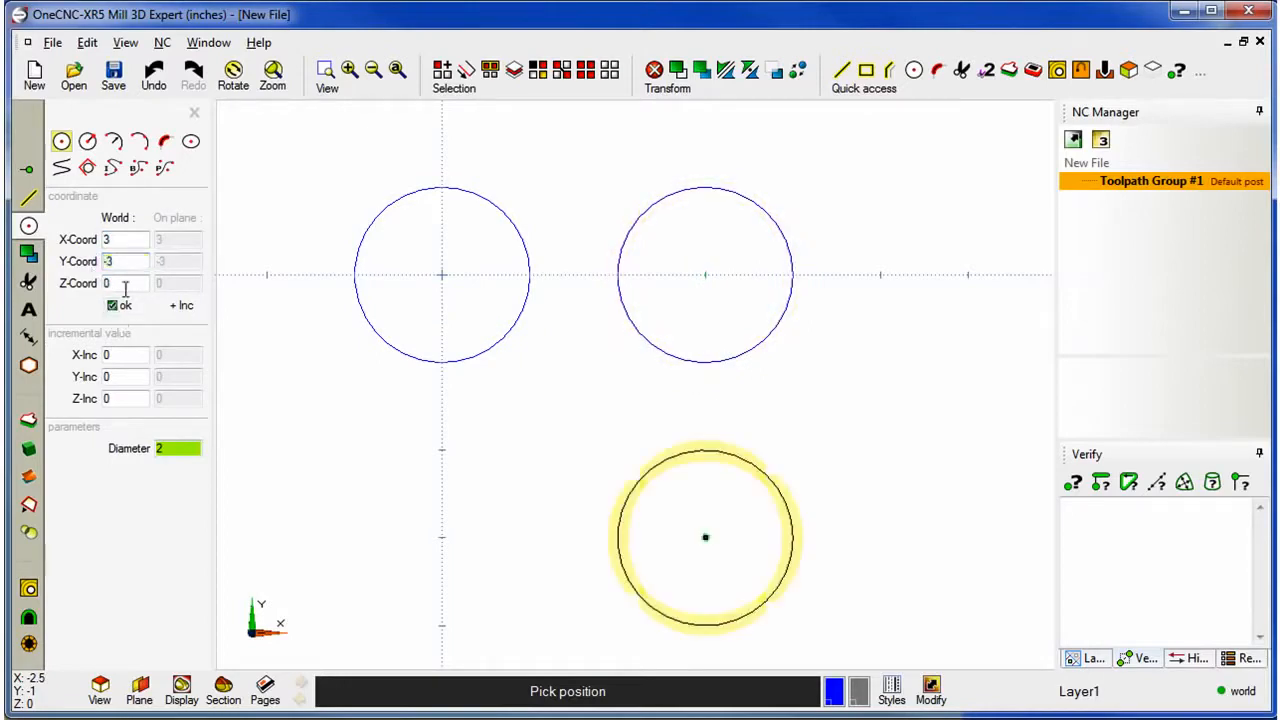
Step: Place a 2-inch diameter circle at X 0 Y -3
left_click(122, 240)
type("0")
key("Return")
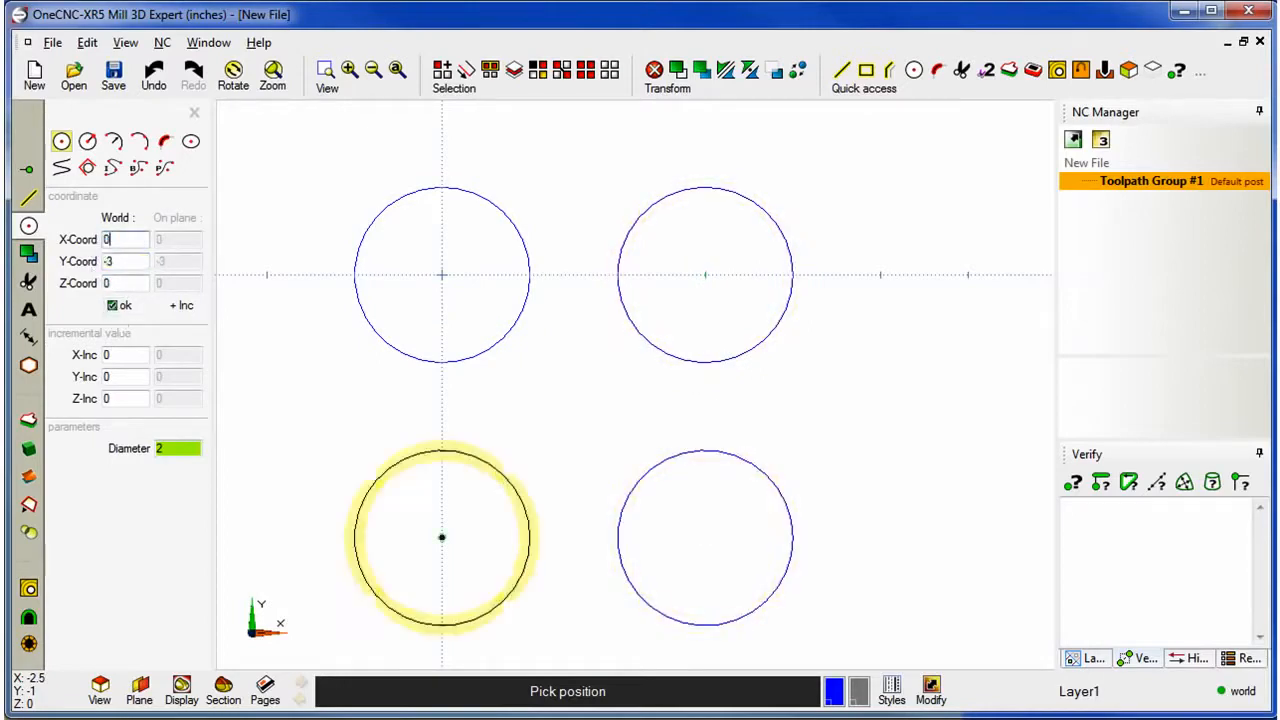
left_click(114, 306)
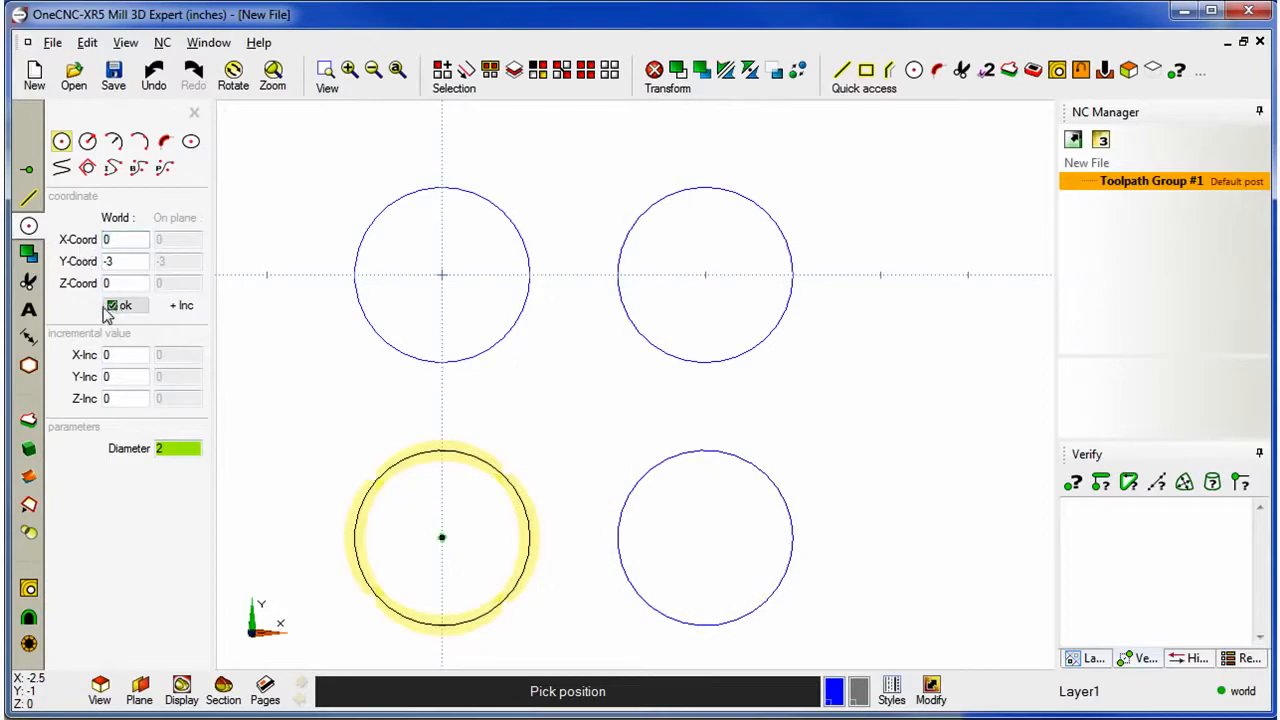
left_click(117, 307)
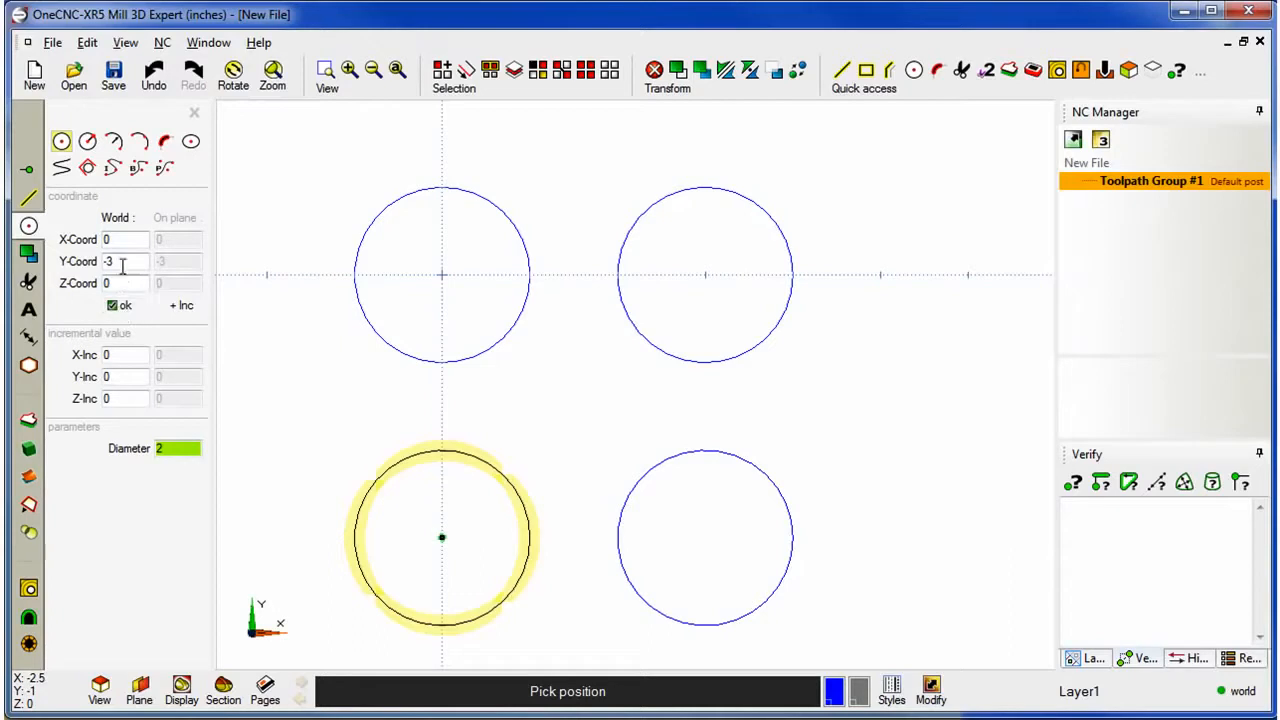
Step: Place a 2-inch diameter circle at X 1.5 Y -1.5, in the middle of the four circles
left_click_drag(125, 240, 94, 240)
type("1.5")
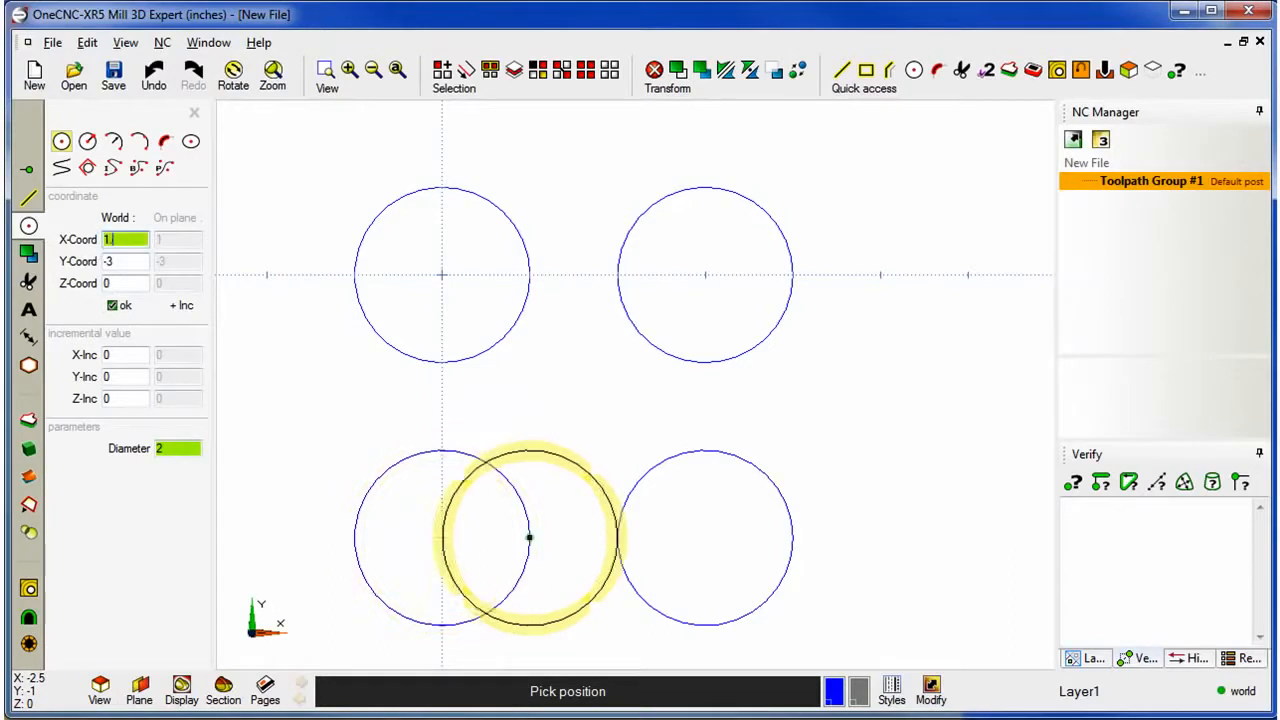
left_click_drag(131, 263, 88, 264)
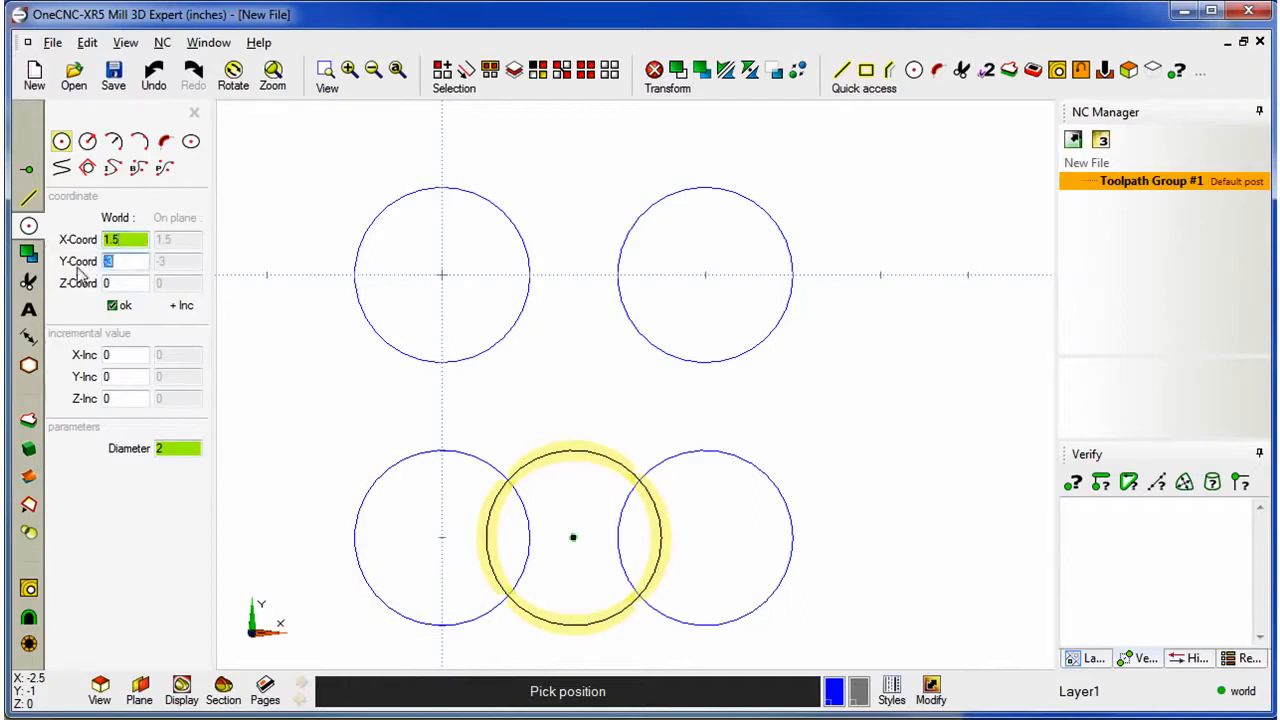
key("BackSpace")
type("-1.5")
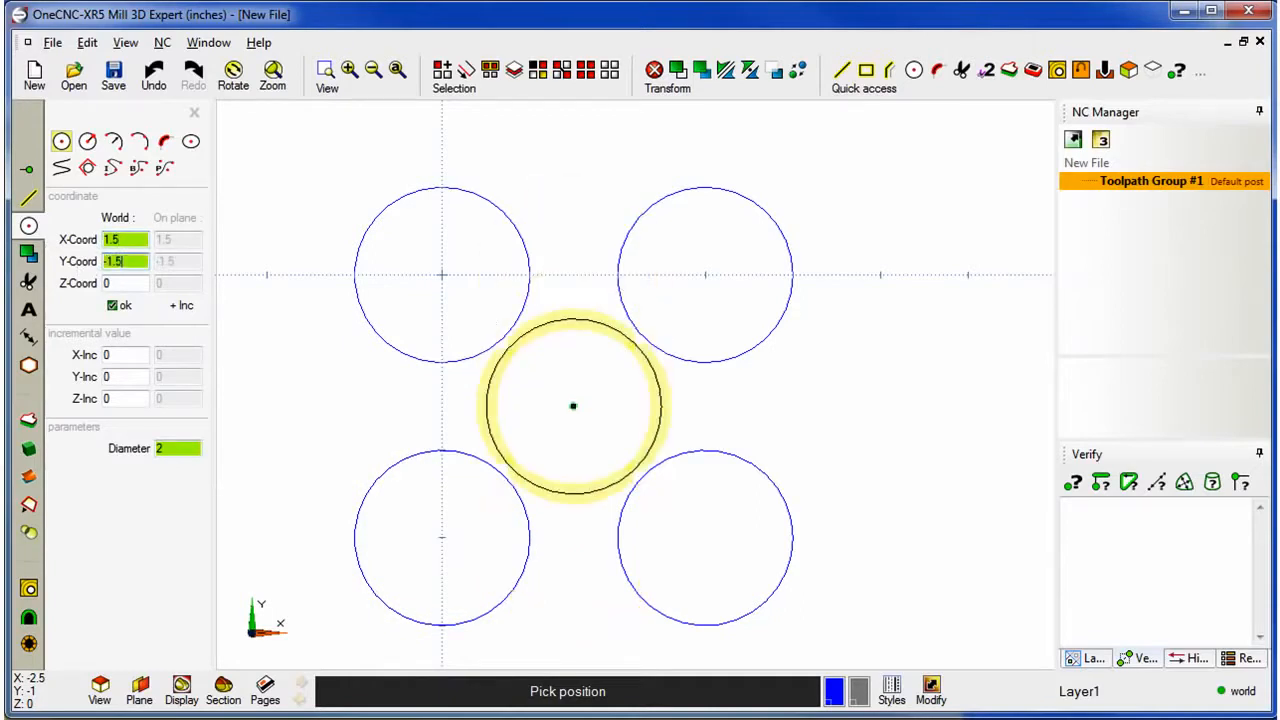
left_click(118, 307)
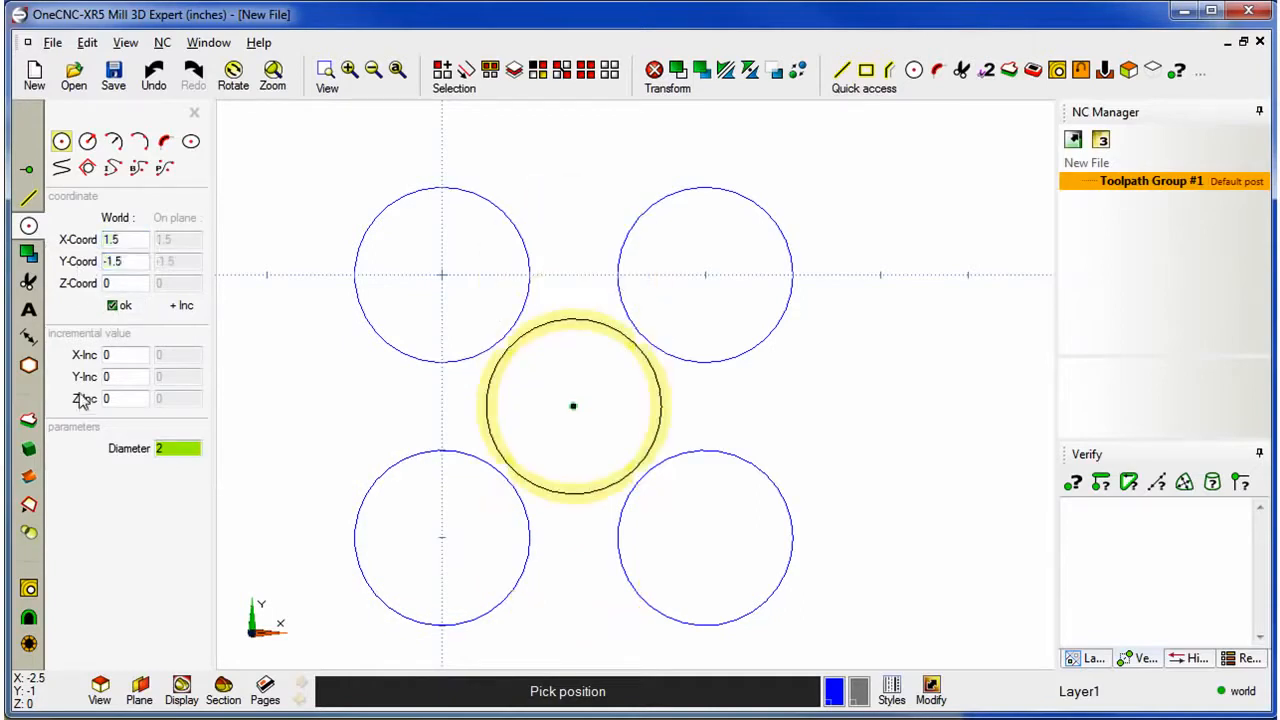
Step: Place a 1-inch diameter circle offset incrementally by X -1 and Y -0.5 from the center of the circle at the origin
double_click(171, 449)
type("1")
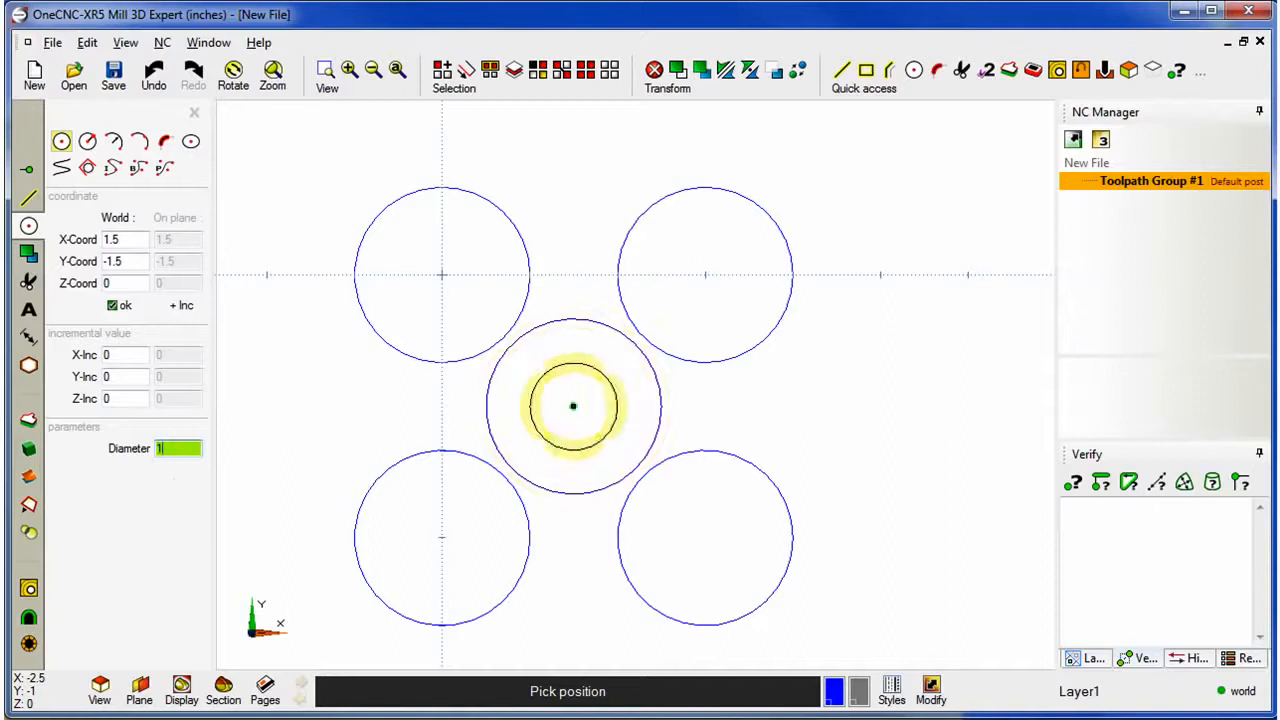
double_click(109, 356)
type("-1")
key("Tab")
type("-.5")
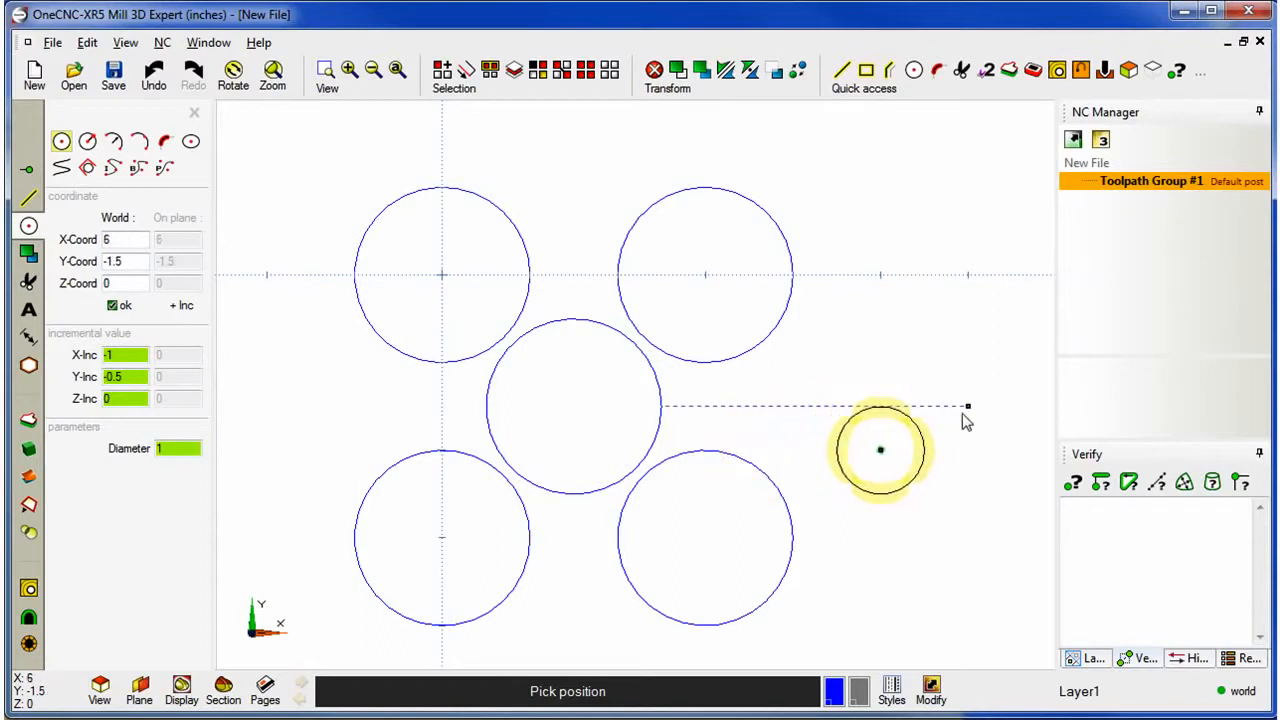
left_click(445, 276)
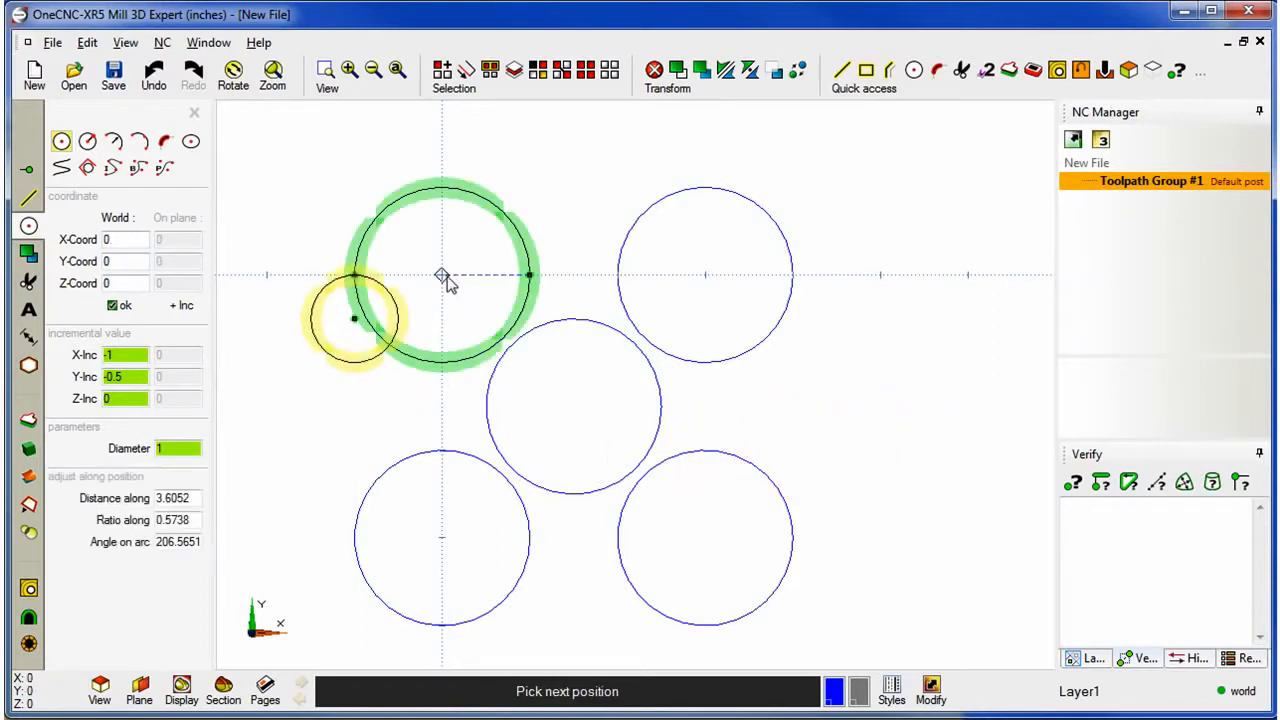
Step: Place four more 1-inch circles at the same offset from the lower-left and middle circles' centers and from X 5.5 at Y -1.5 and -0.5
left_click(445, 553)
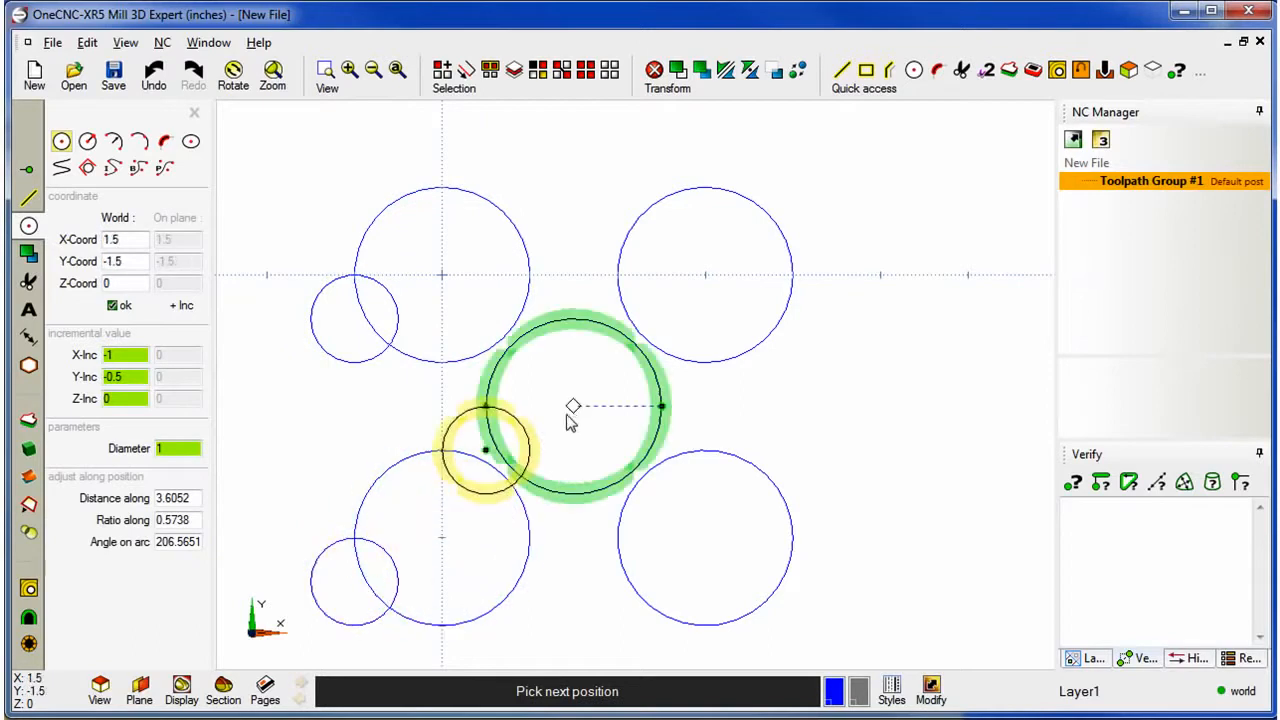
left_click(572, 412)
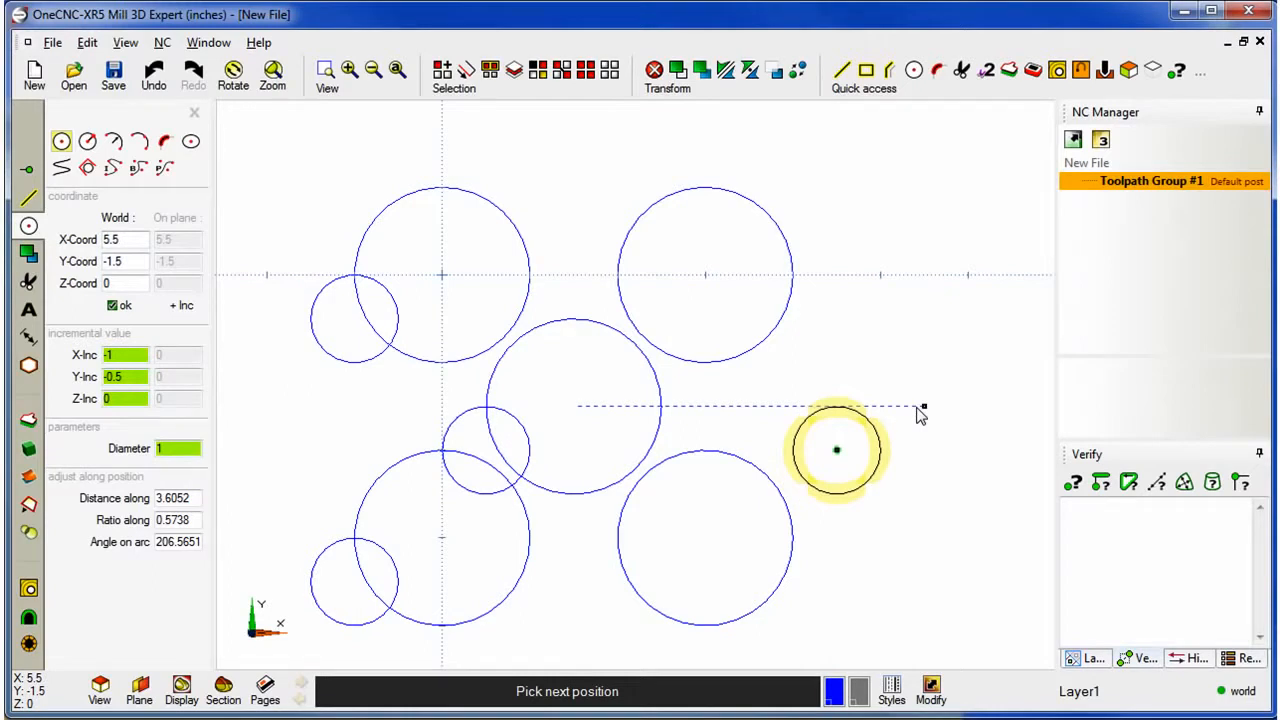
left_click(920, 412)
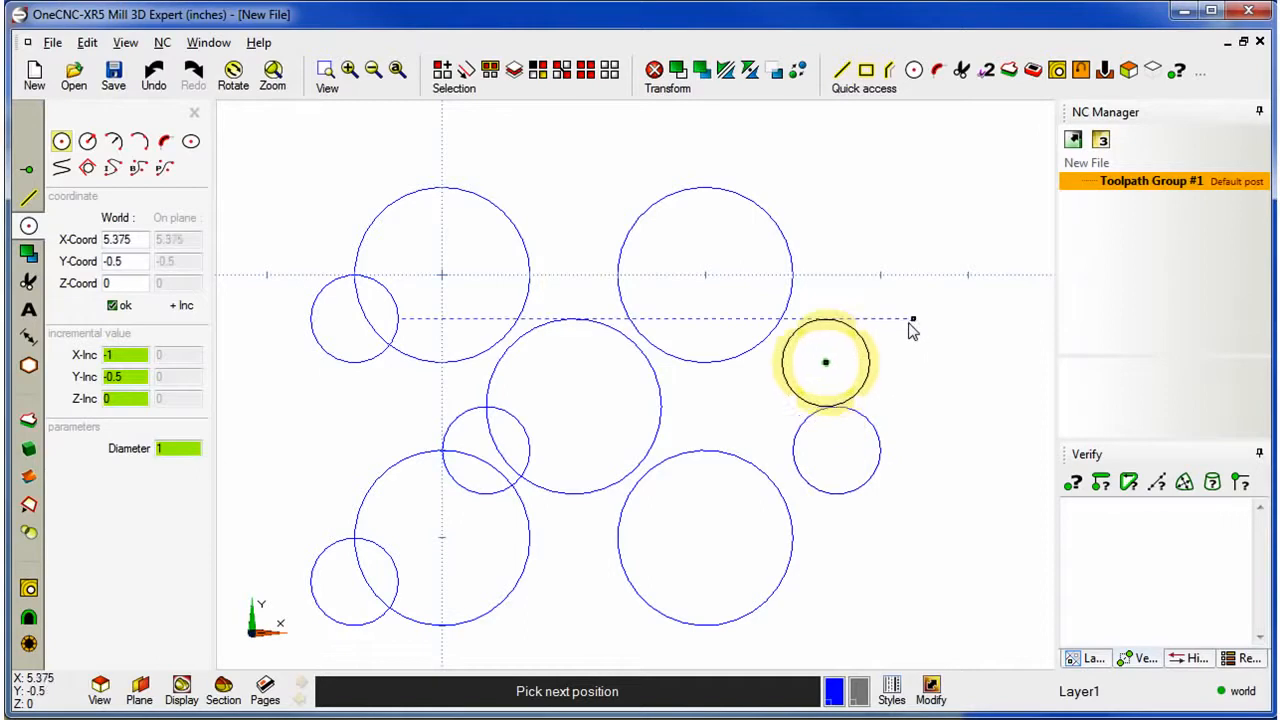
left_click(920, 324)
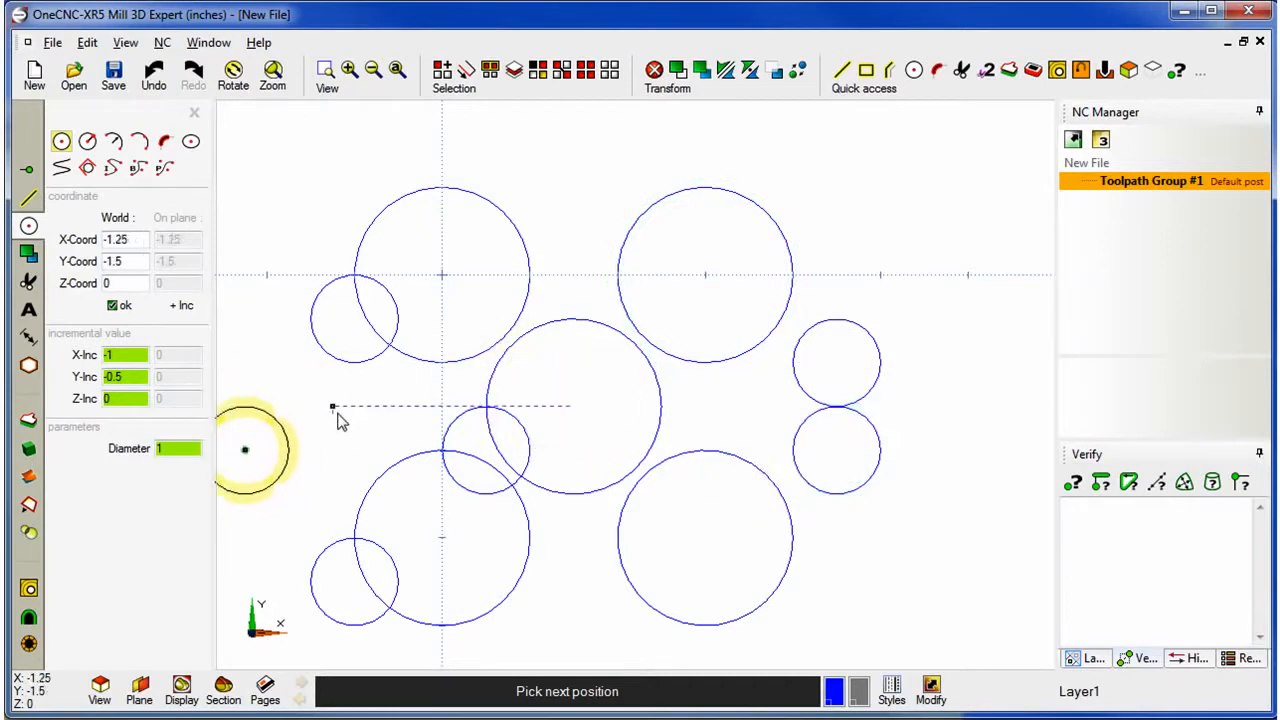
key("Escape")
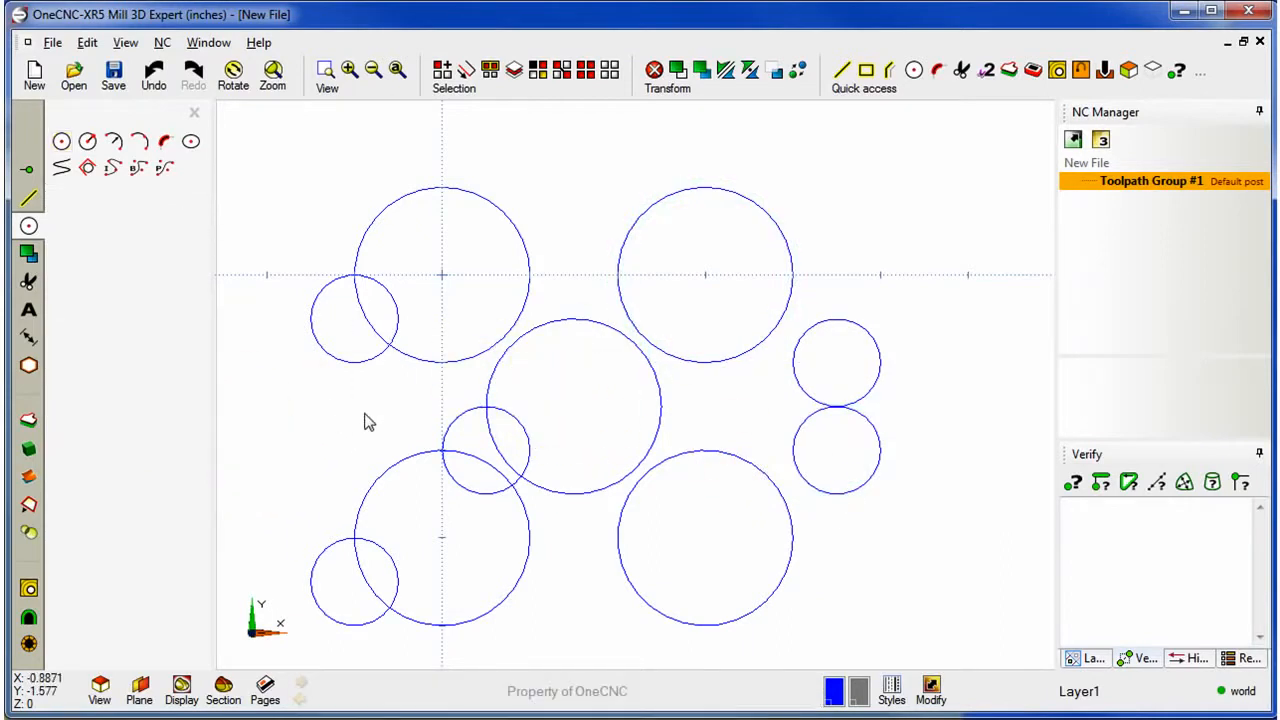
Step: Draw a 3-inch horizontal line in the empty area below the circles, from X 0 Y -6 to X 3 Y -6
key("ctrl+a")
left_click(572, 505)
middle_click_drag(575, 512, 603, 157)
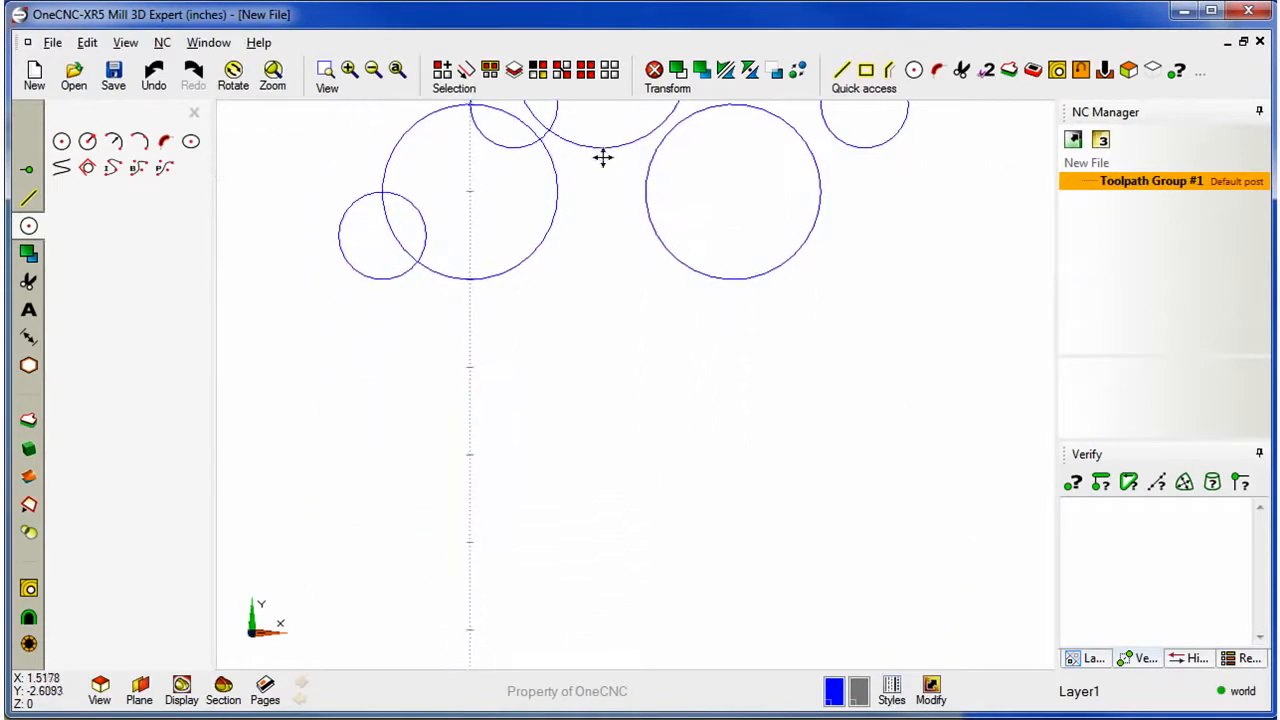
left_click(28, 198)
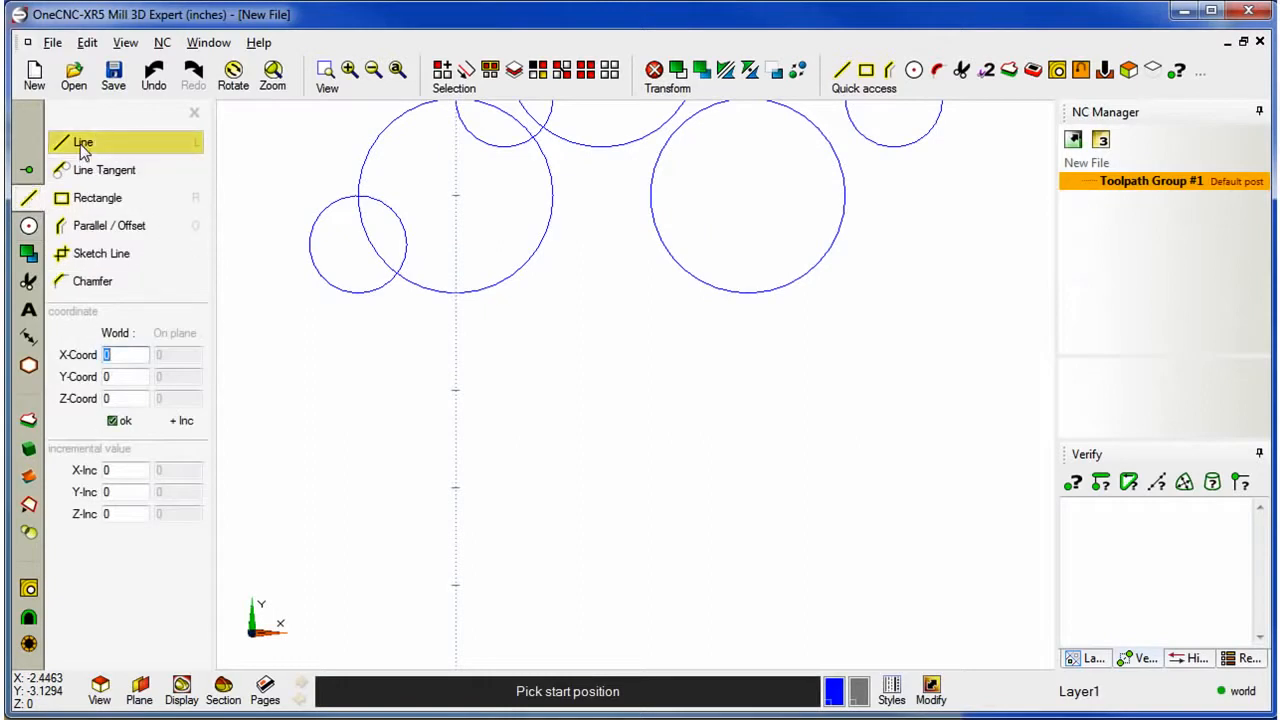
left_click(460, 494)
left_click(752, 495)
right_click(806, 533)
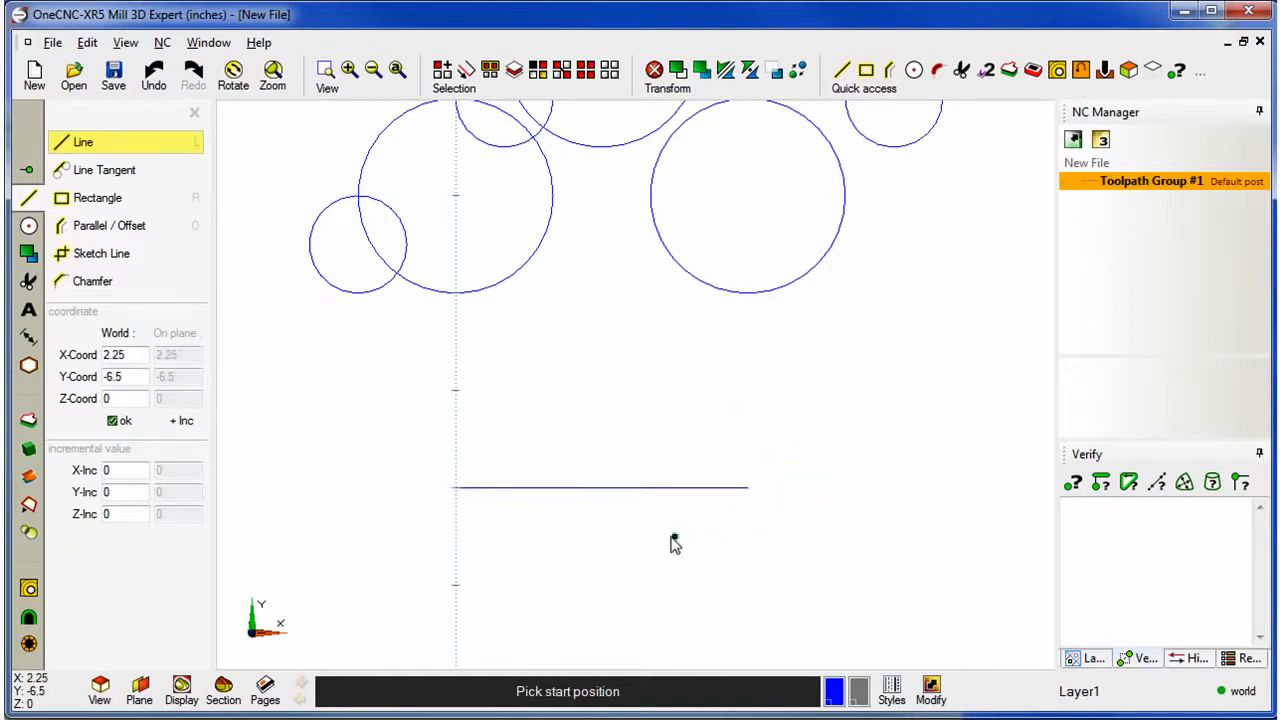
Step: Draw a separate 2-inch vertical line from X 4.5 Y -6.5 down to X 4.5 Y -8.5
middle_click_drag(678, 550, 669, 510)
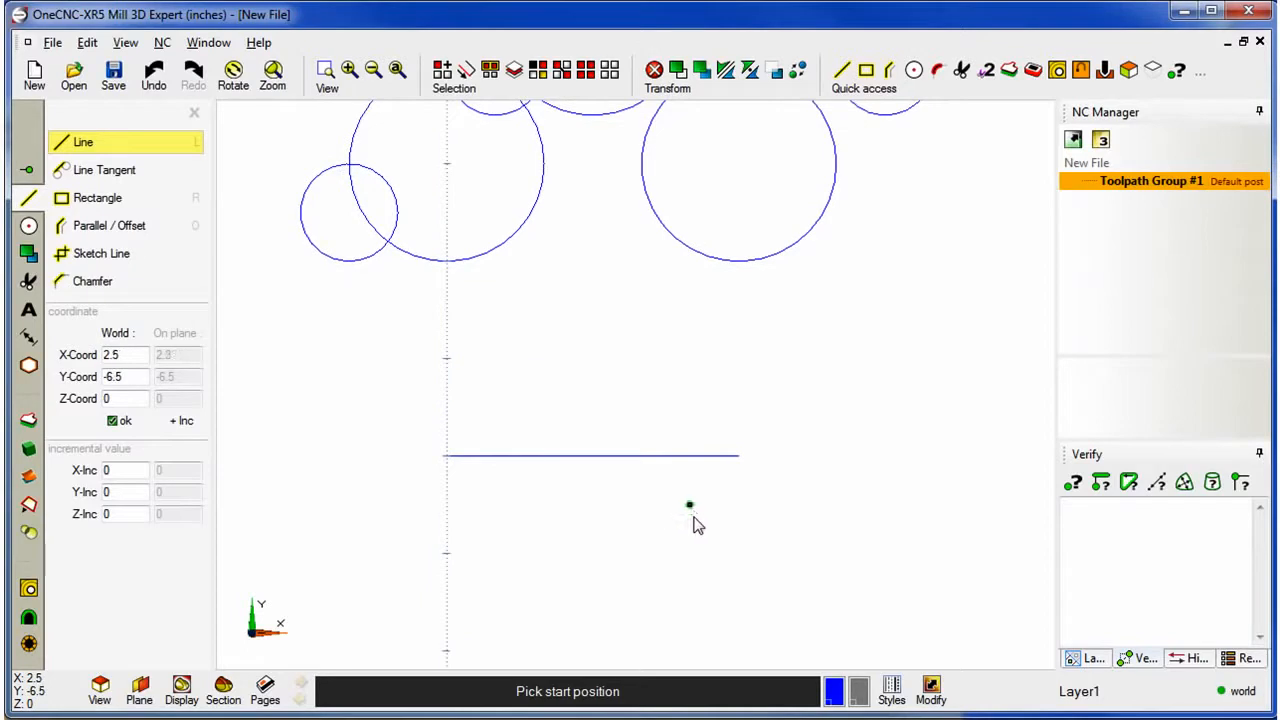
mouse_move(726, 531)
middle_mouse_down()
mouse_move(694, 440)
mouse_move(654, 386)
middle_mouse_up()
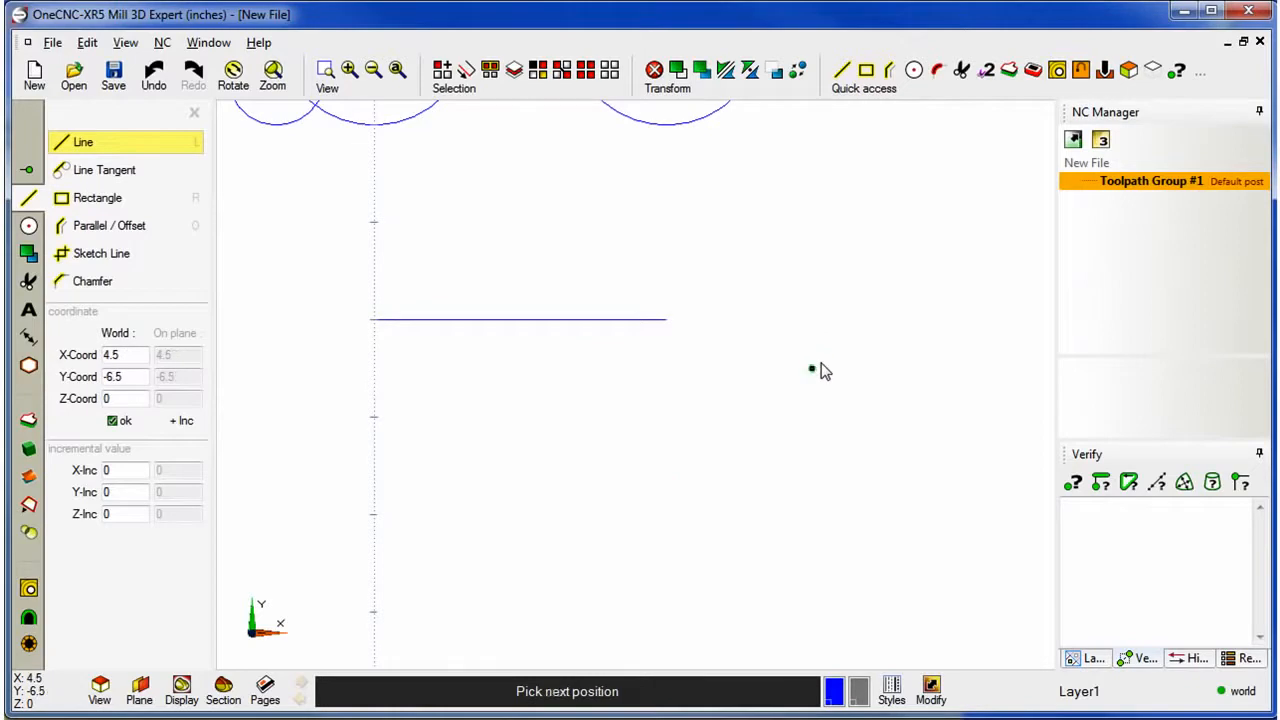
left_click(820, 364)
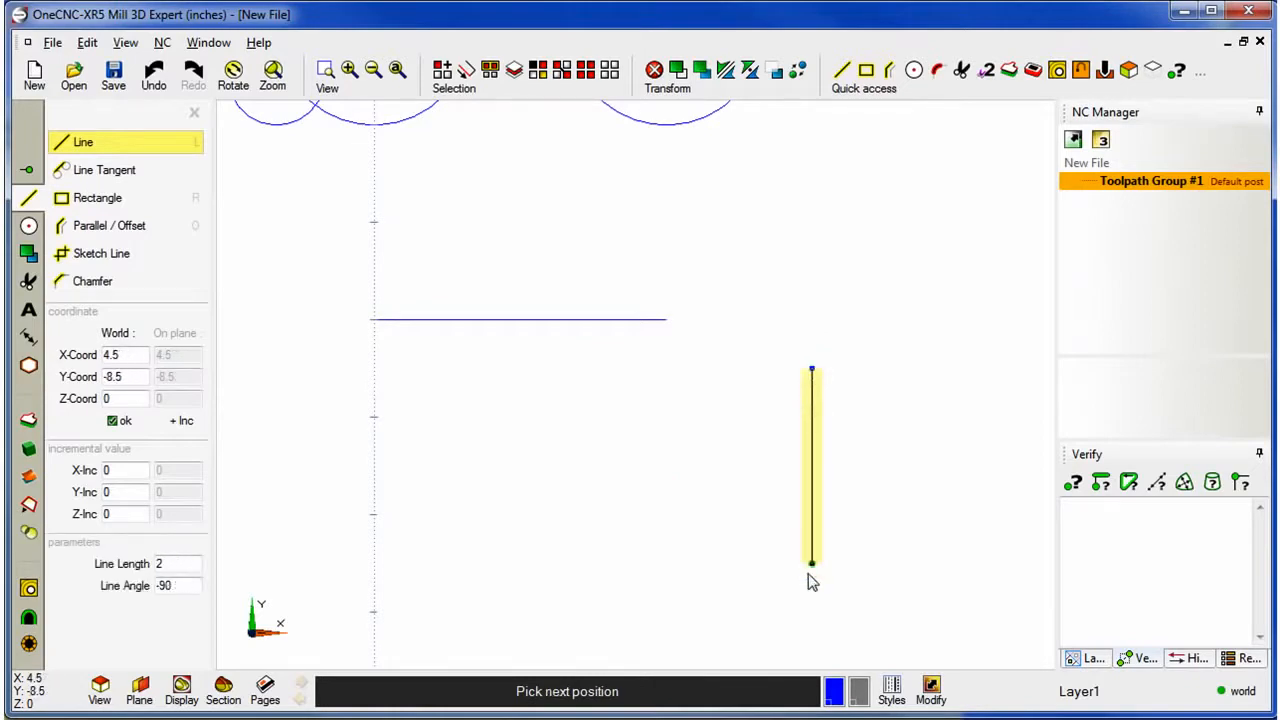
left_click(808, 576)
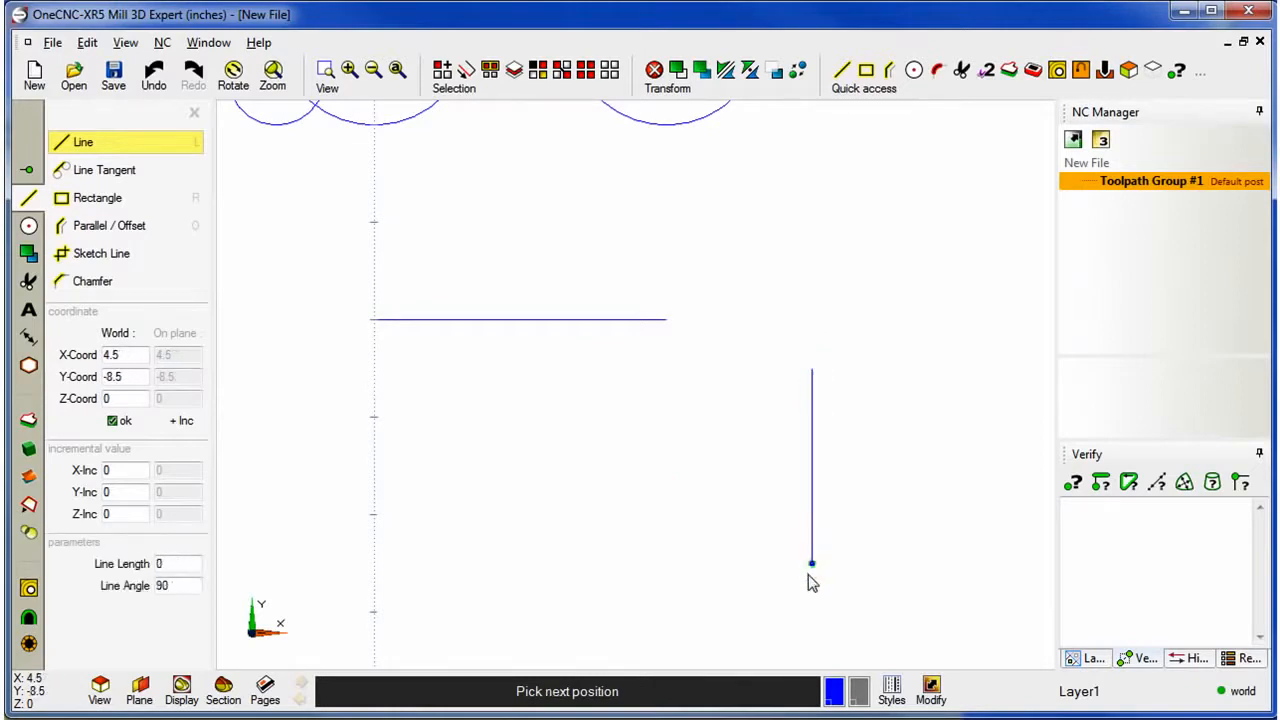
right_click(864, 538)
Step: Draw connected lines from X 0 Y -8 through X 2.5 Y -8 and X 2.5 Y -9.5 to X 4.5 Y -9.5
middle_click_drag(580, 480, 644, 383)
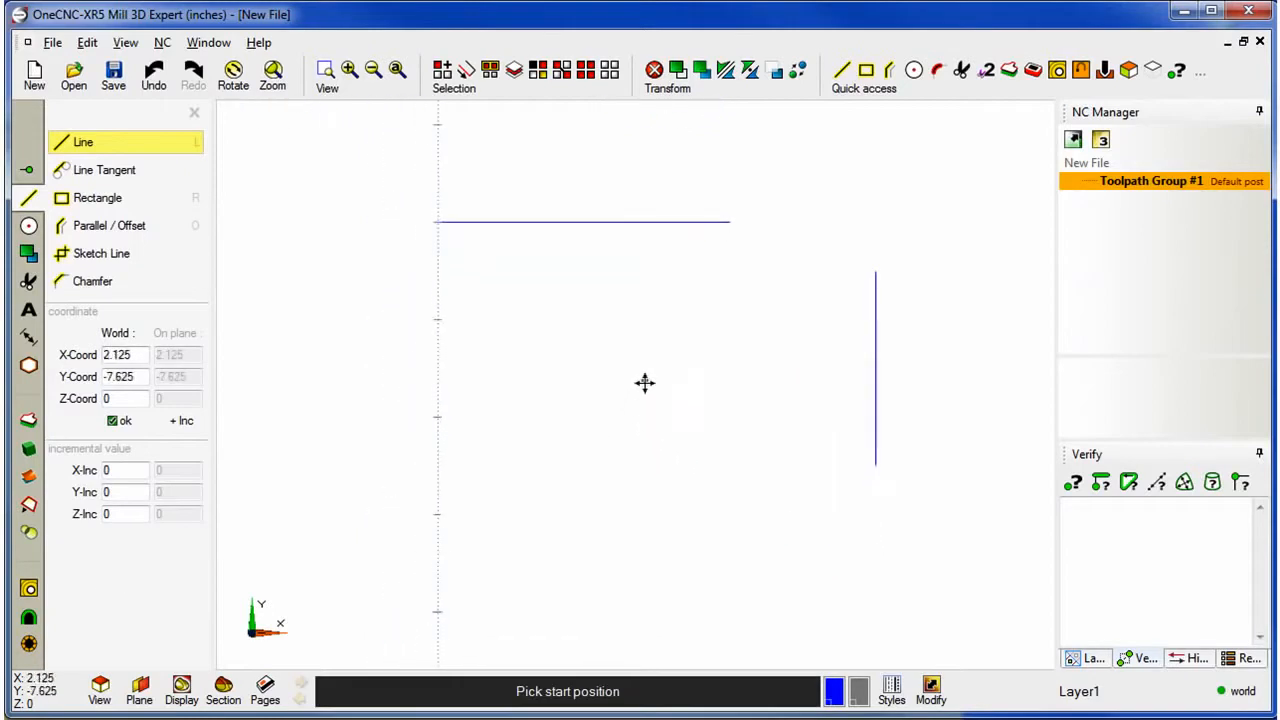
left_click(438, 420)
left_click(689, 430)
left_click(696, 579)
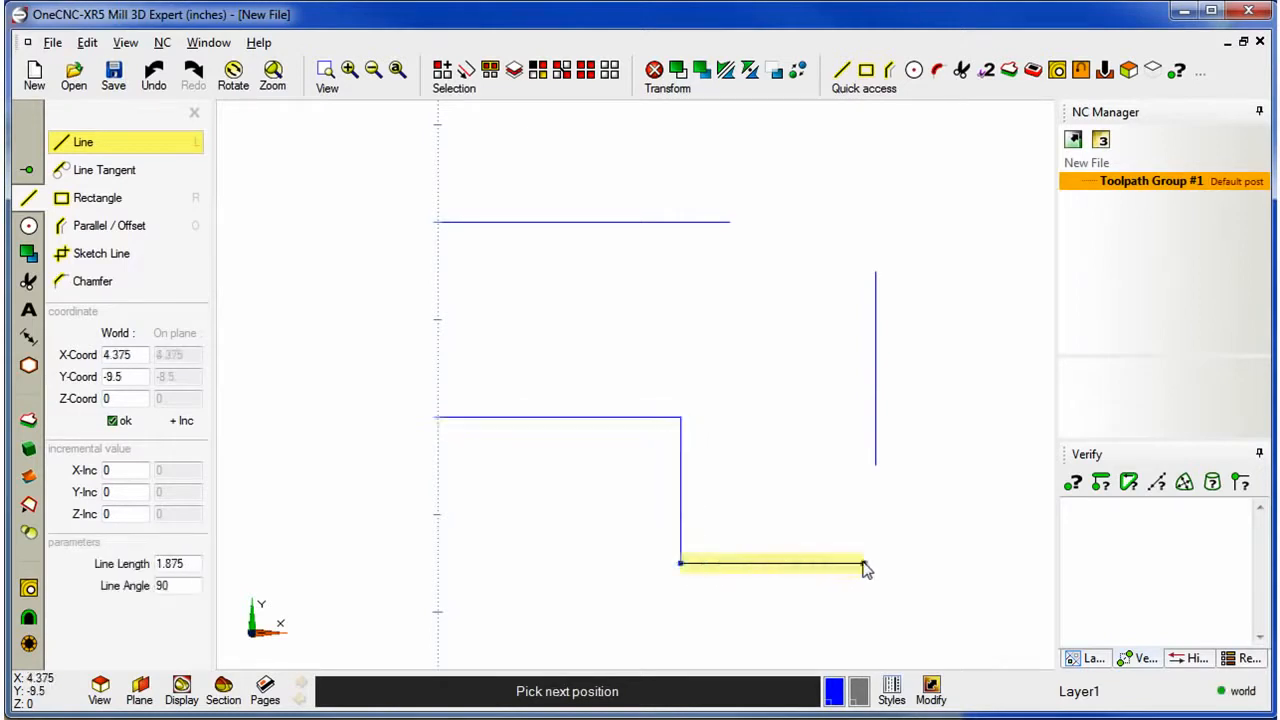
left_click(882, 563)
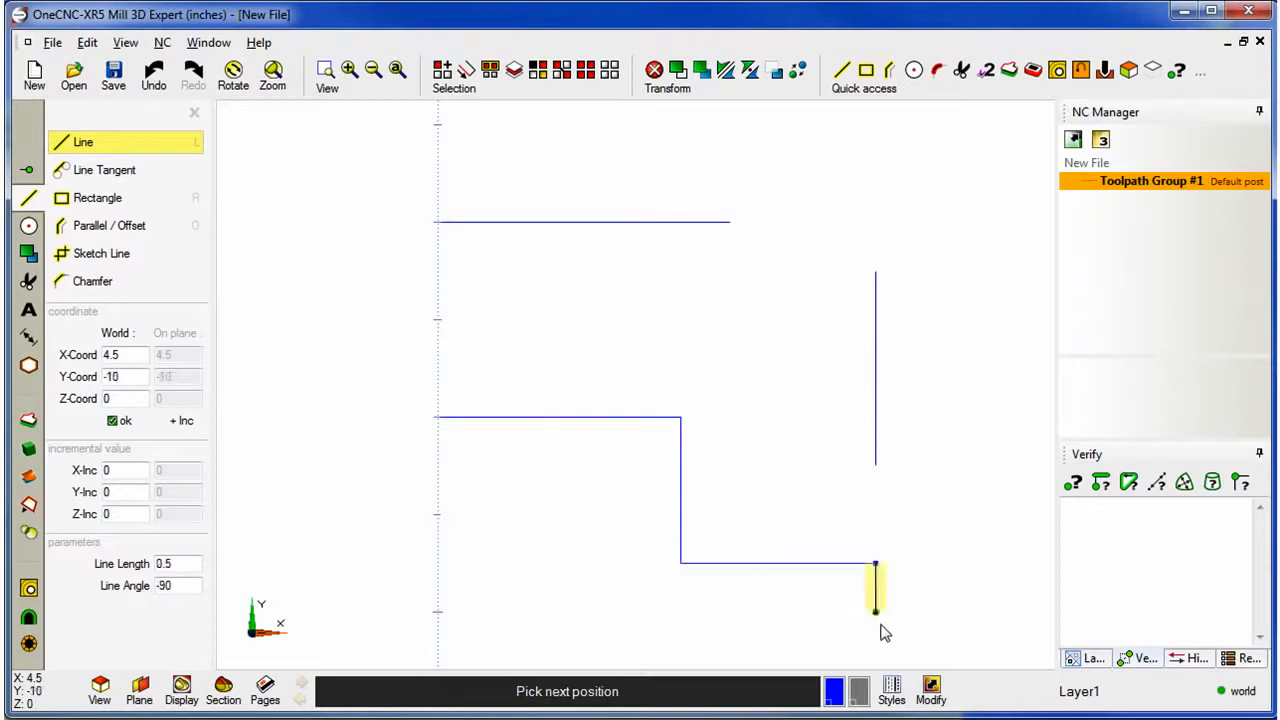
Step: Continue the chain through X 4.5 Y -10, X 2.5 Y -10, X 1.25 Y -9.5 and X 0 Y -9.5 and close it at its start
left_click(880, 626)
left_click(672, 622)
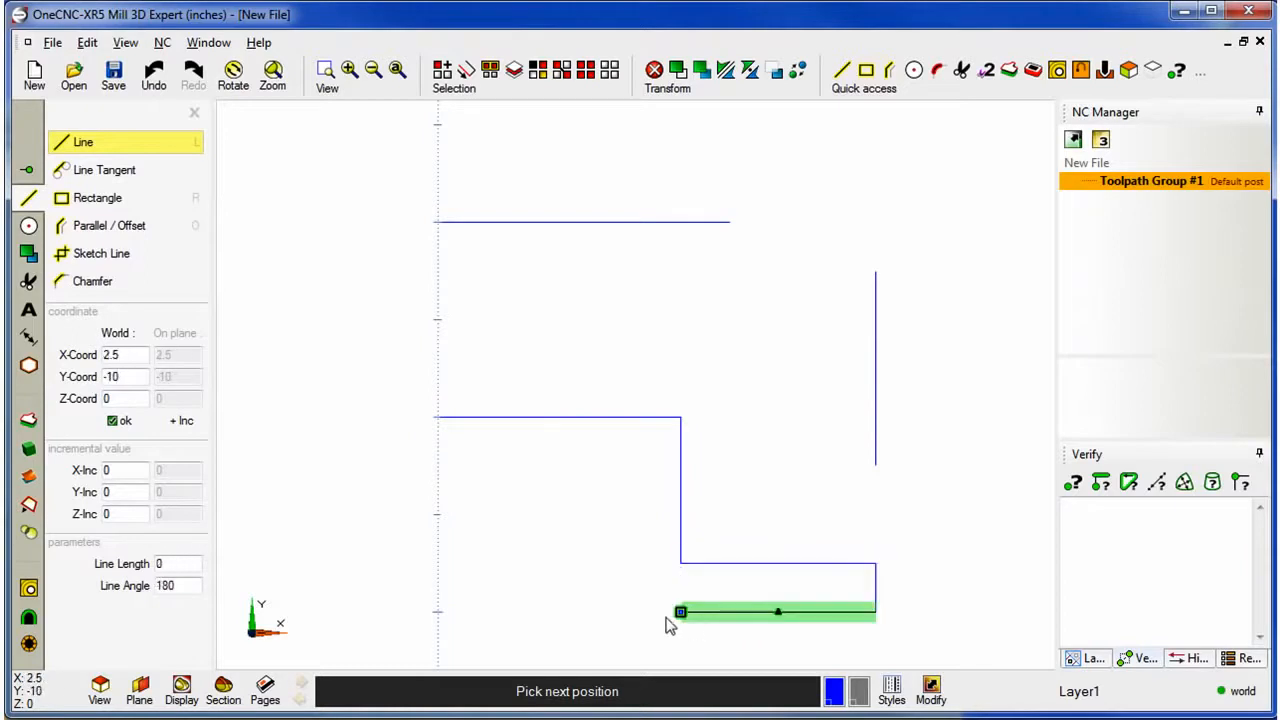
left_click(563, 575)
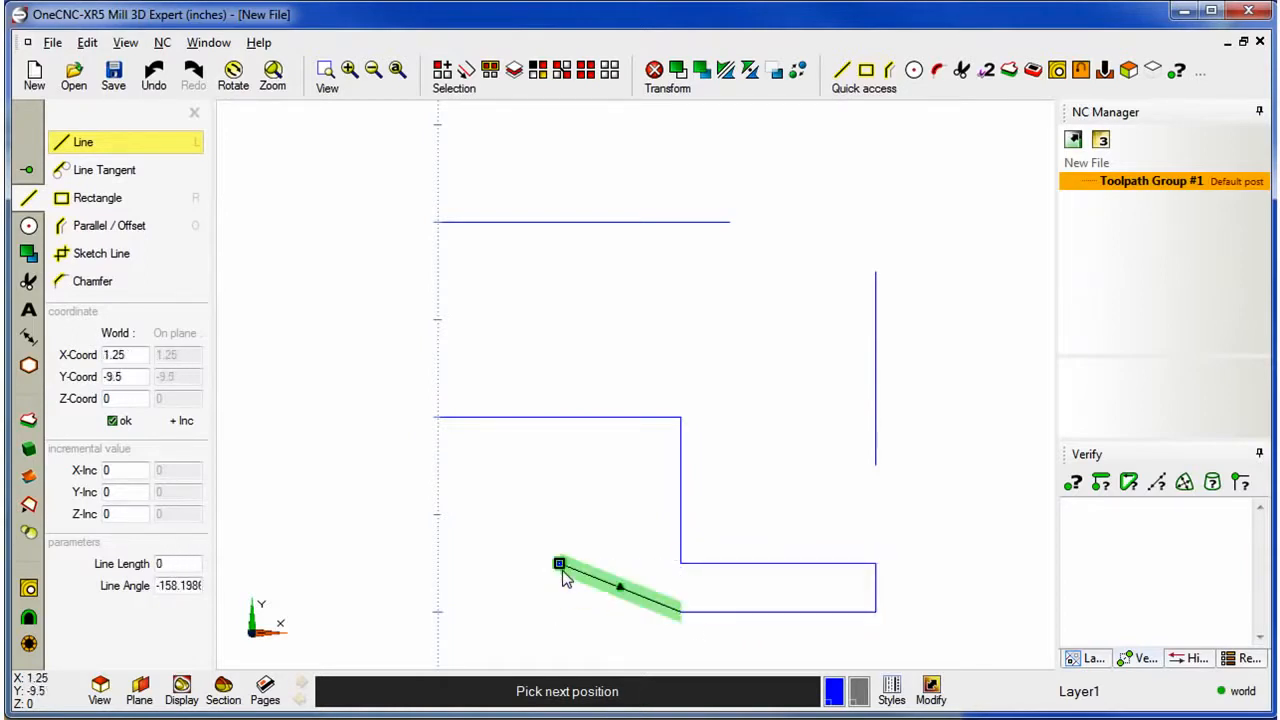
left_click(438, 565)
left_click(438, 418)
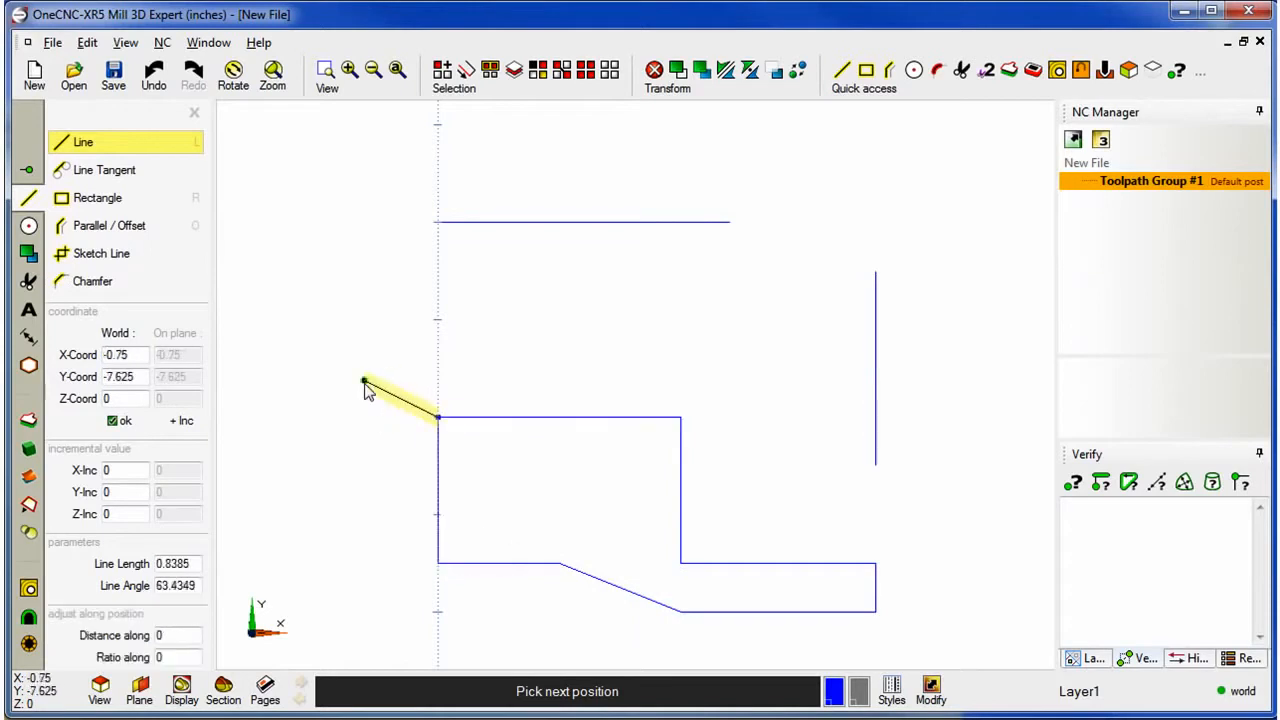
right_click(366, 380)
Step: Connect the right end of the upper horizontal line to the top end of the separate vertical line
mouse_move(546, 386)
middle_mouse_down()
mouse_move(517, 349)
mouse_move(490, 408)
mouse_move(499, 380)
middle_mouse_up()
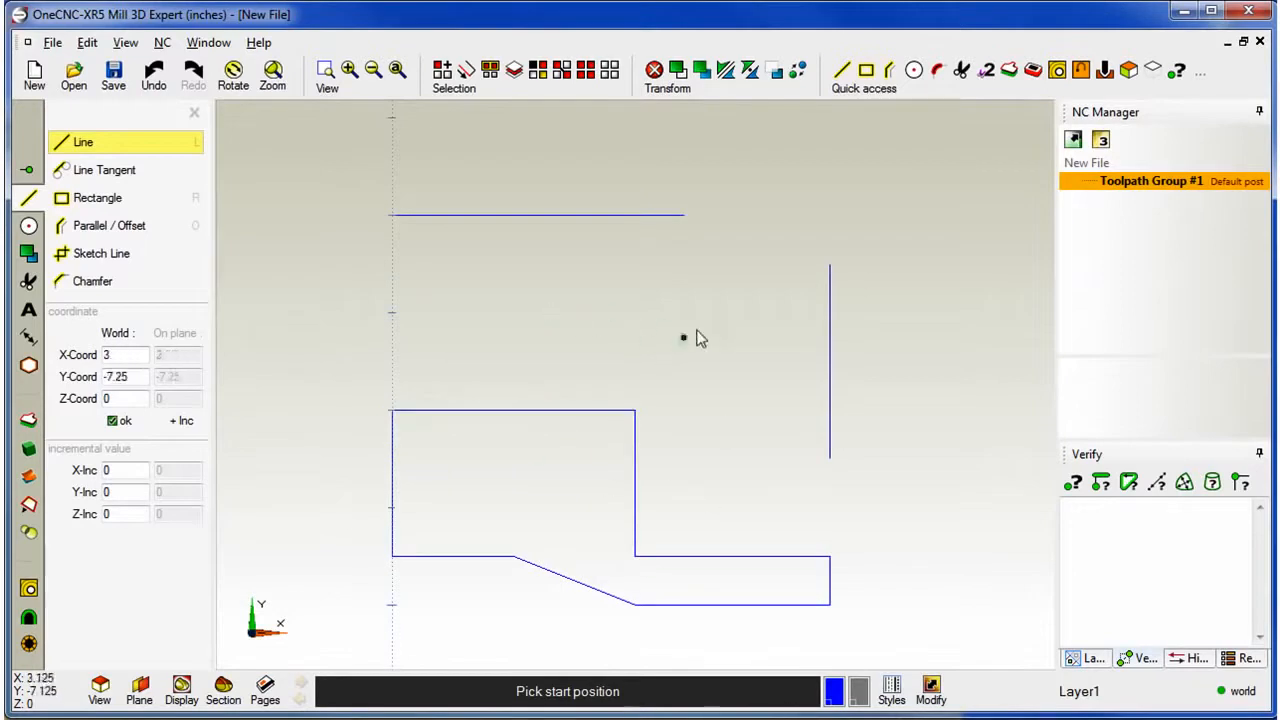
left_click(684, 216)
left_click(829, 265)
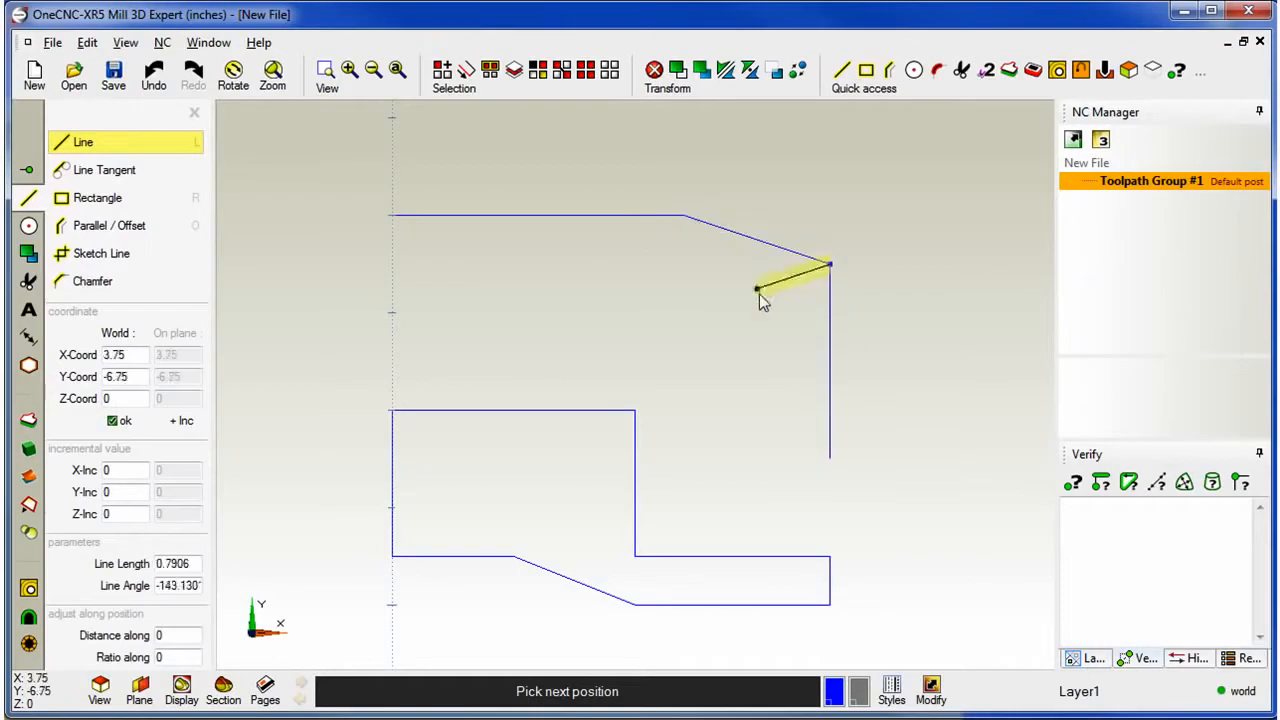
right_click(740, 327)
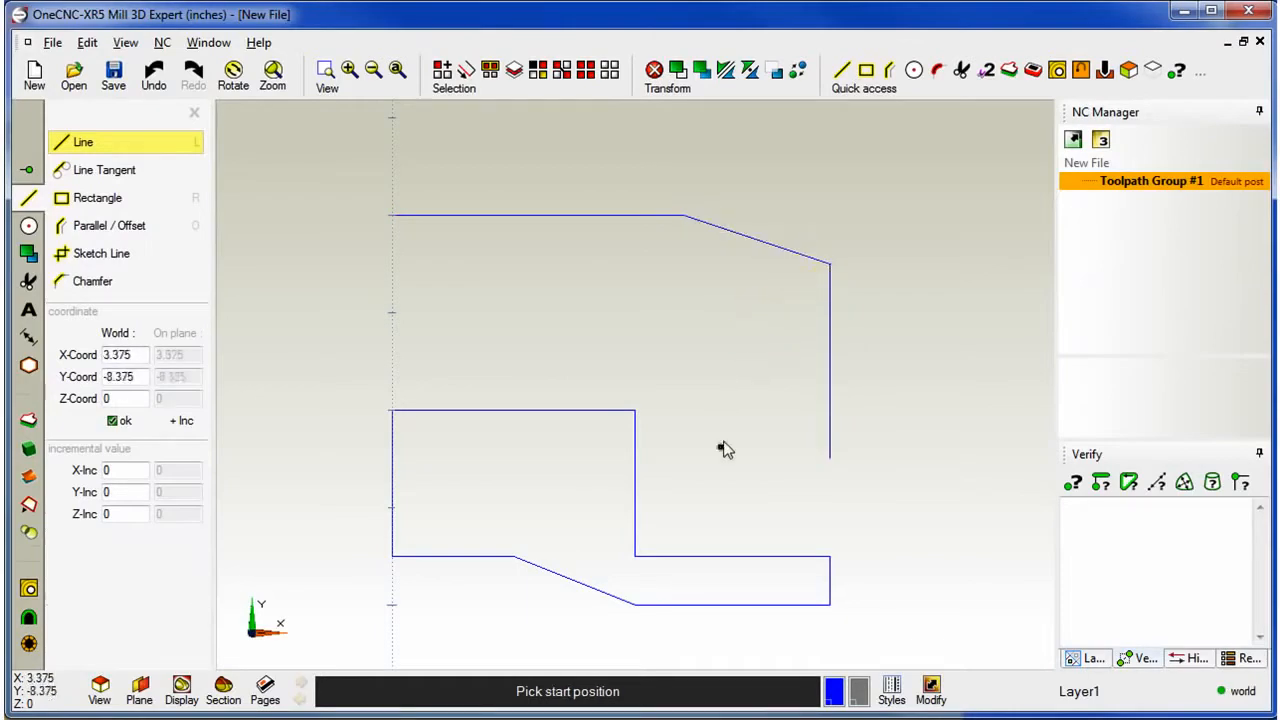
Step: Draw a vertical line from the left end of the upper horizontal line to the top-left corner of the closed profile
left_click(392, 216)
left_click(392, 412)
right_click(330, 407)
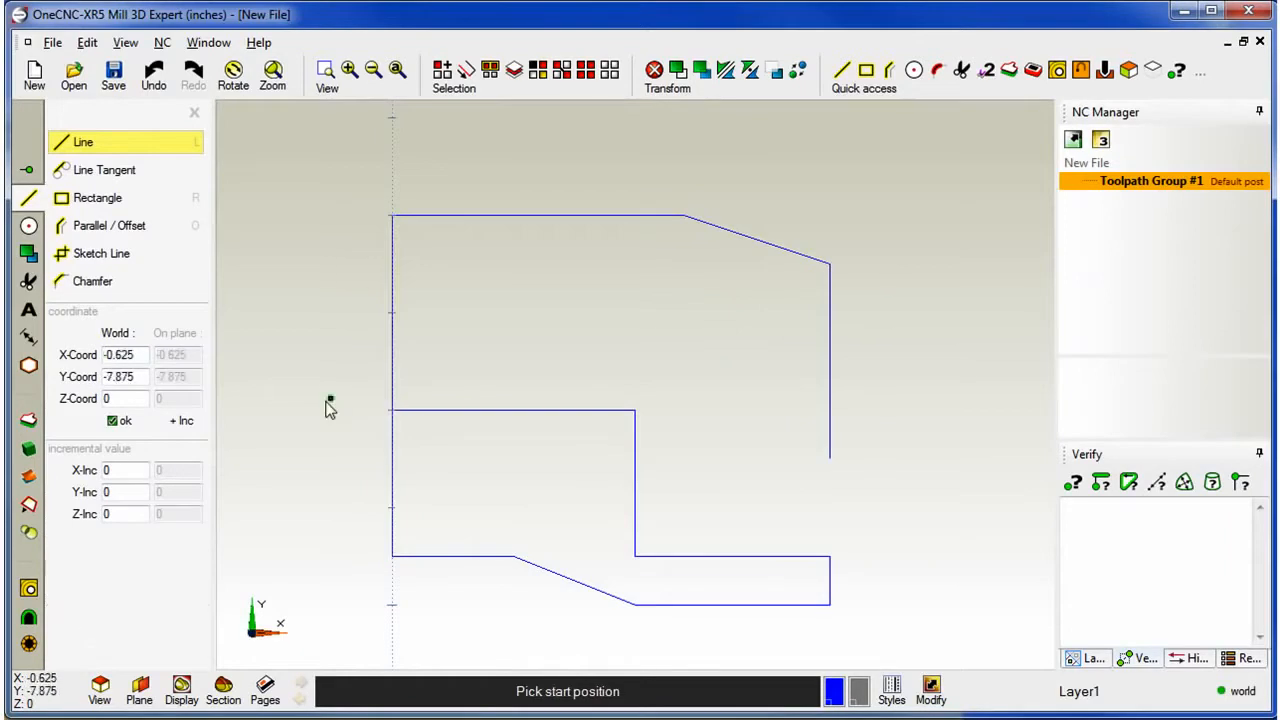
Step: Draw connected lines from the upper horizontal line's midpoint through the midpoint of the profile's top edge to the midpoint of its lower-left edge
left_click(538, 216)
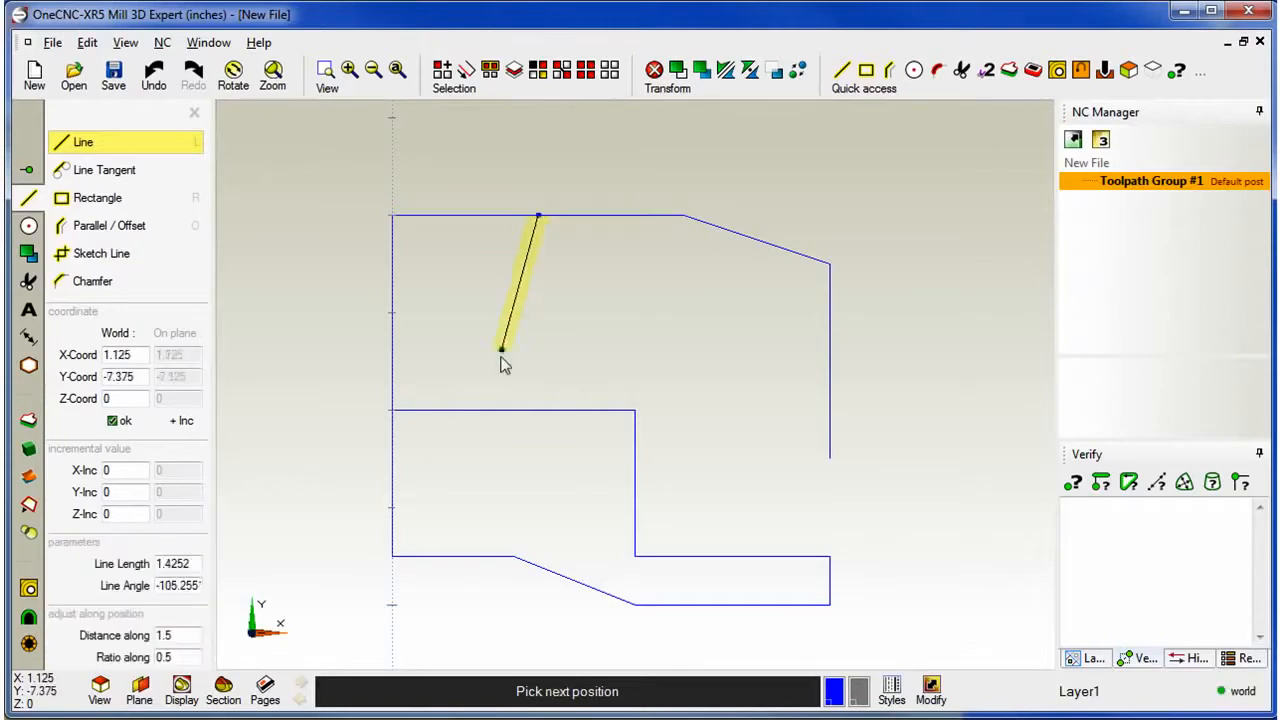
left_click(513, 411)
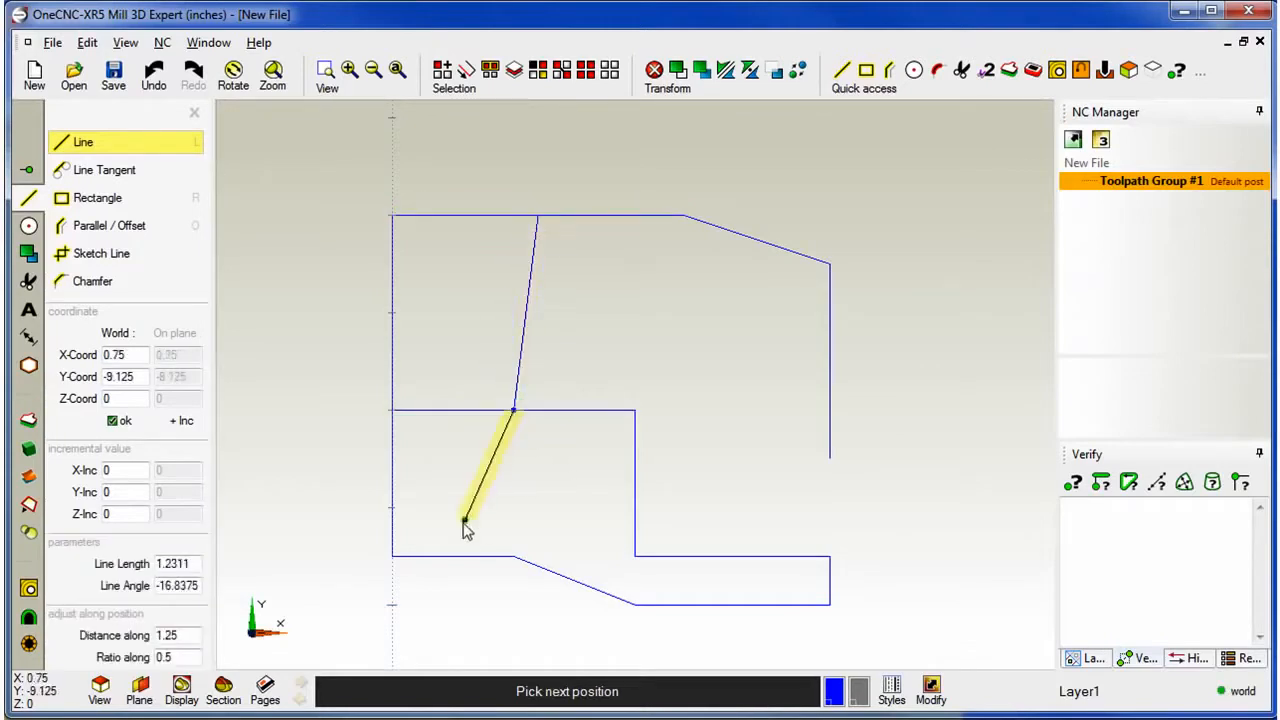
left_click(453, 557)
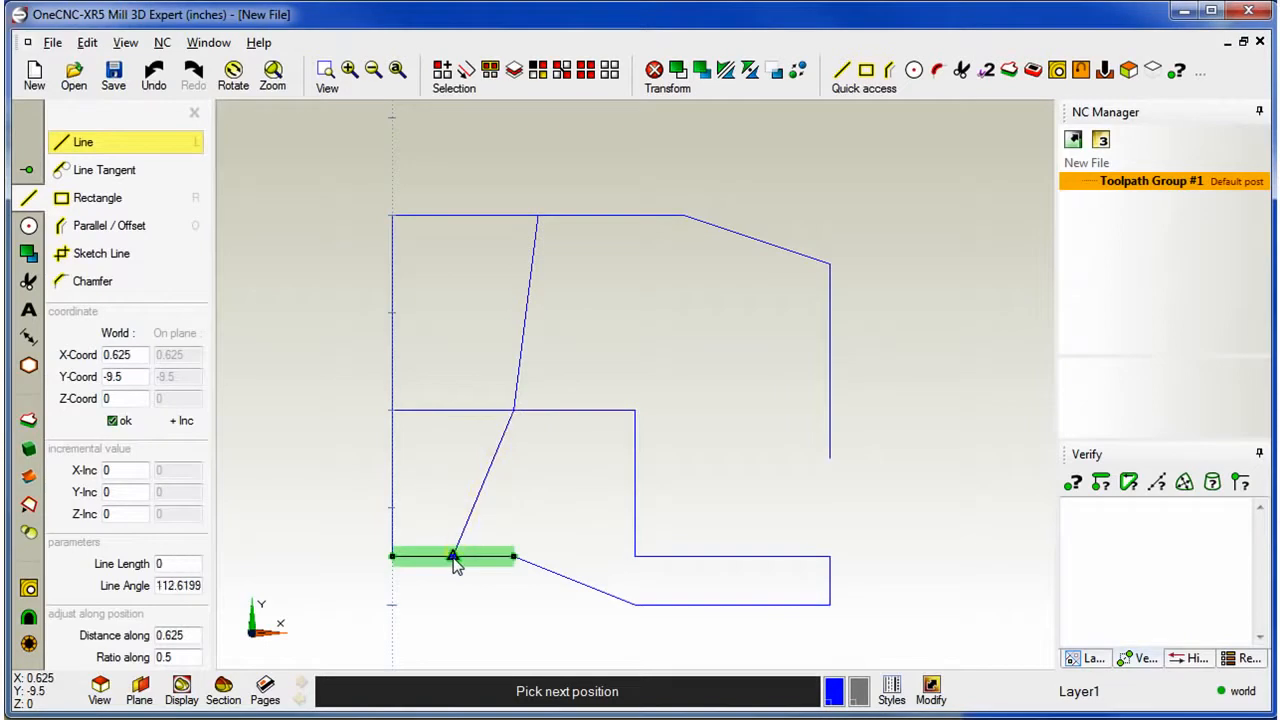
right_click(554, 485)
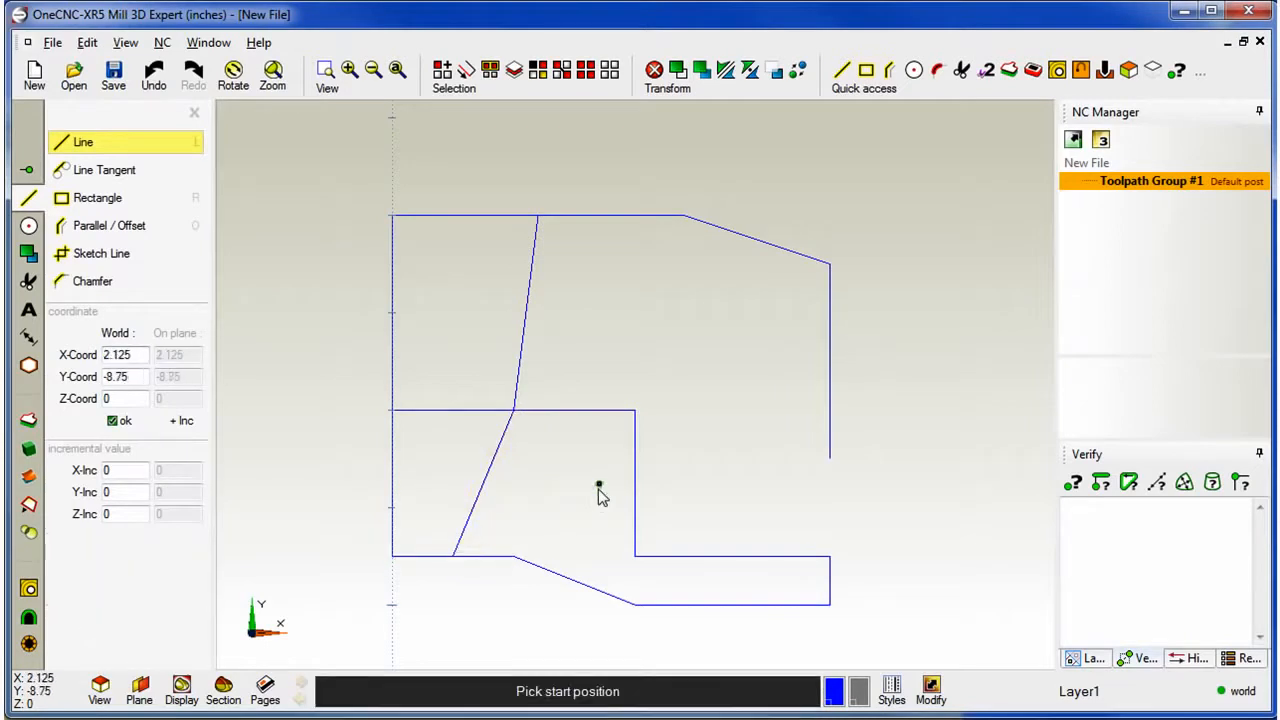
Step: Draw a line from the corner at X 3 Y -6 tangent to the right side of the lower-right 2-inch circle
scroll(686, 410, "down", 3)
middle_click_drag(703, 333, 640, 420)
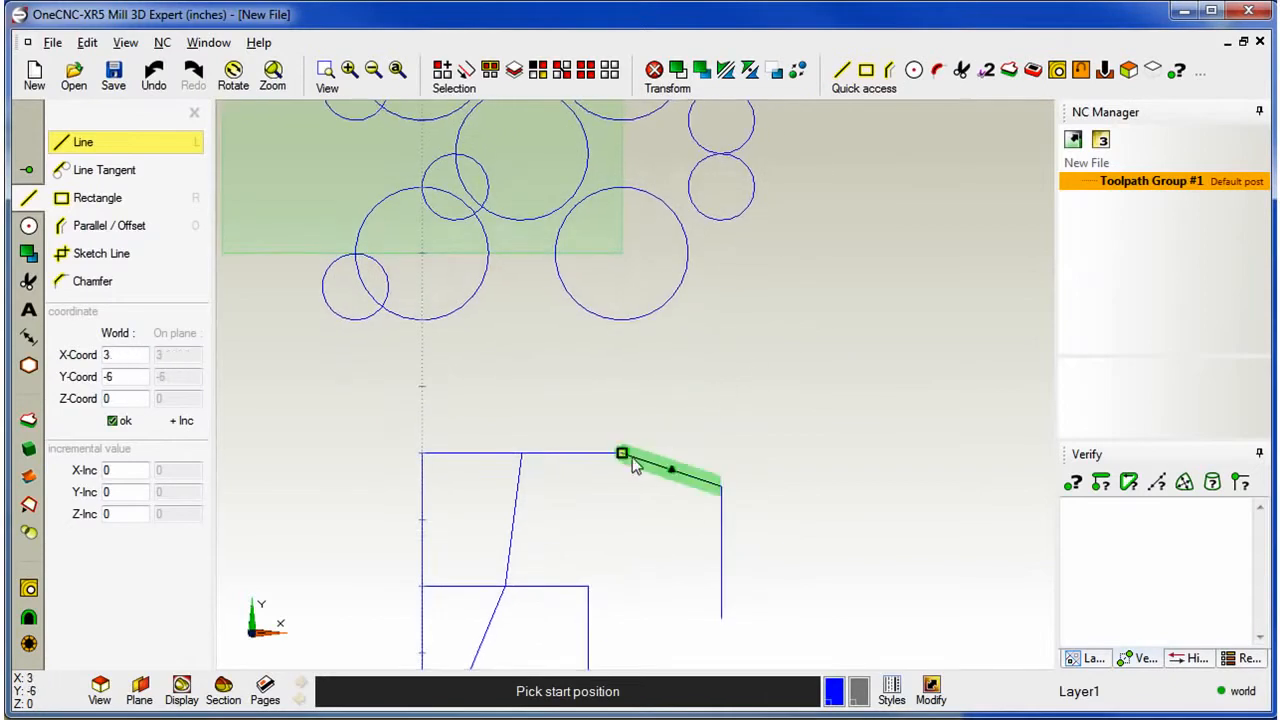
left_click(622, 453)
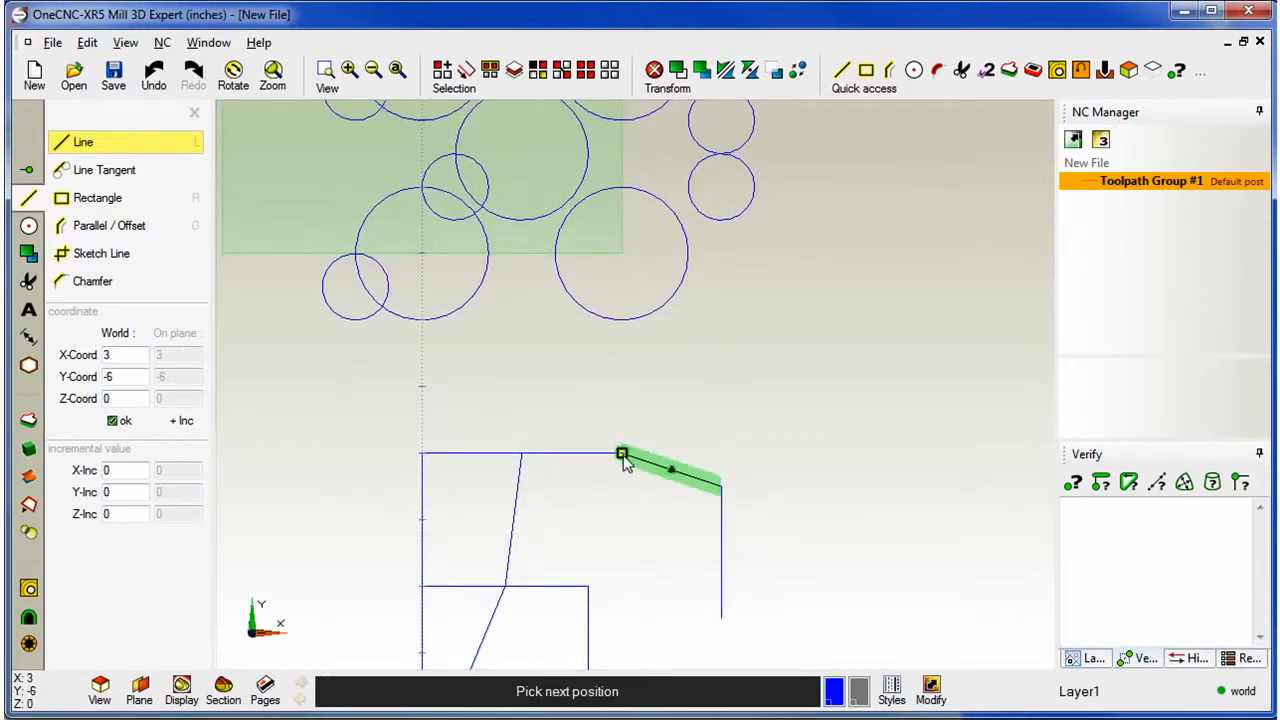
left_click(685, 282)
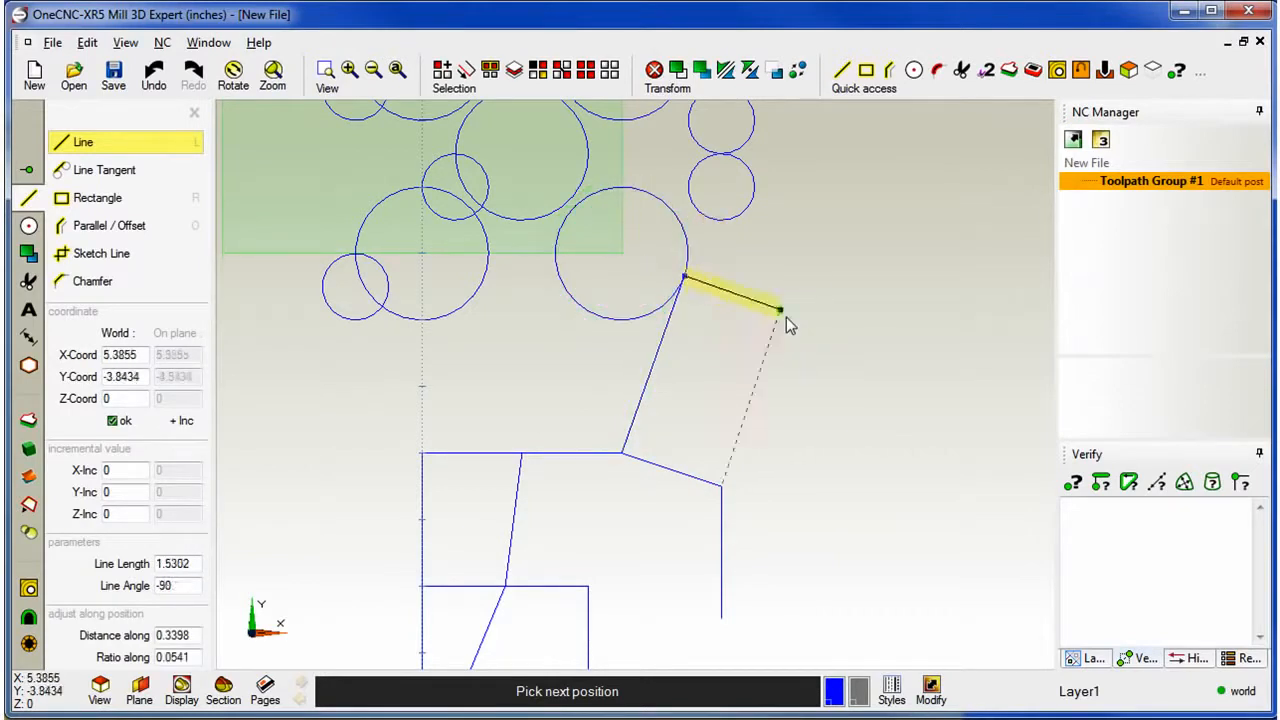
right_click(799, 352)
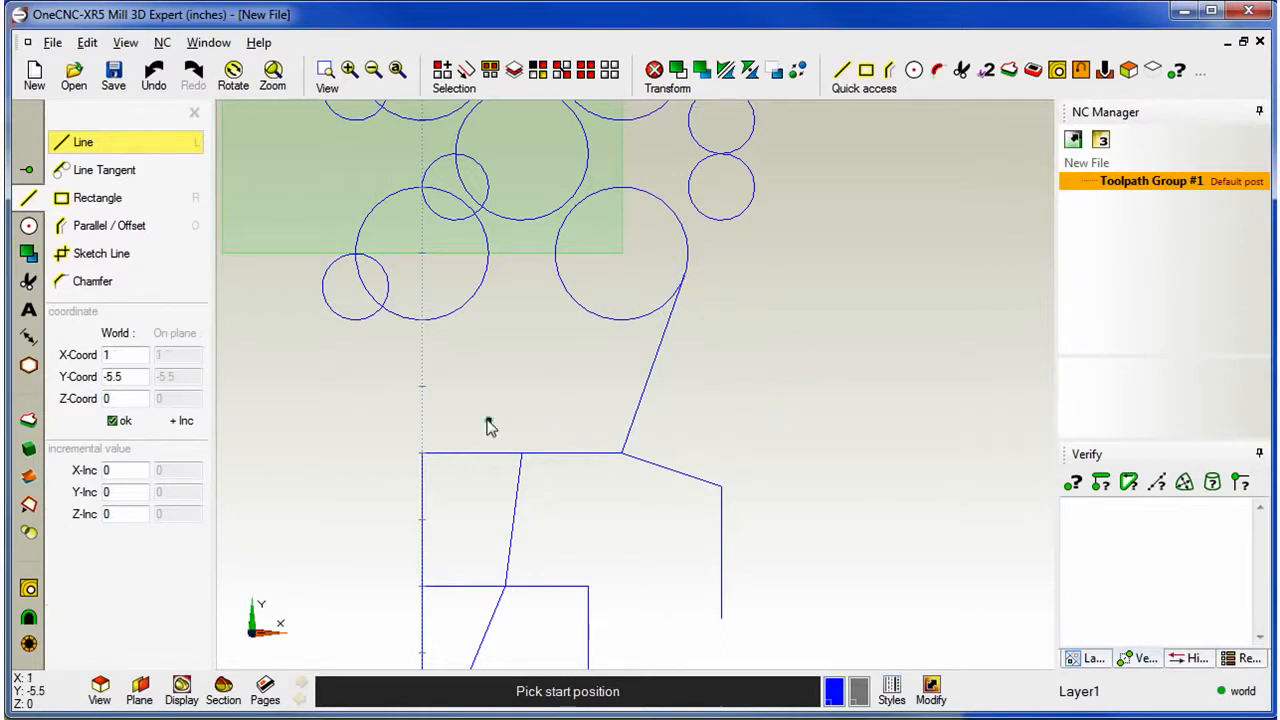
Step: Draw a second line from the same corner tangent to the left side of the lower-right circle, and leave the line tools
left_click(621, 454)
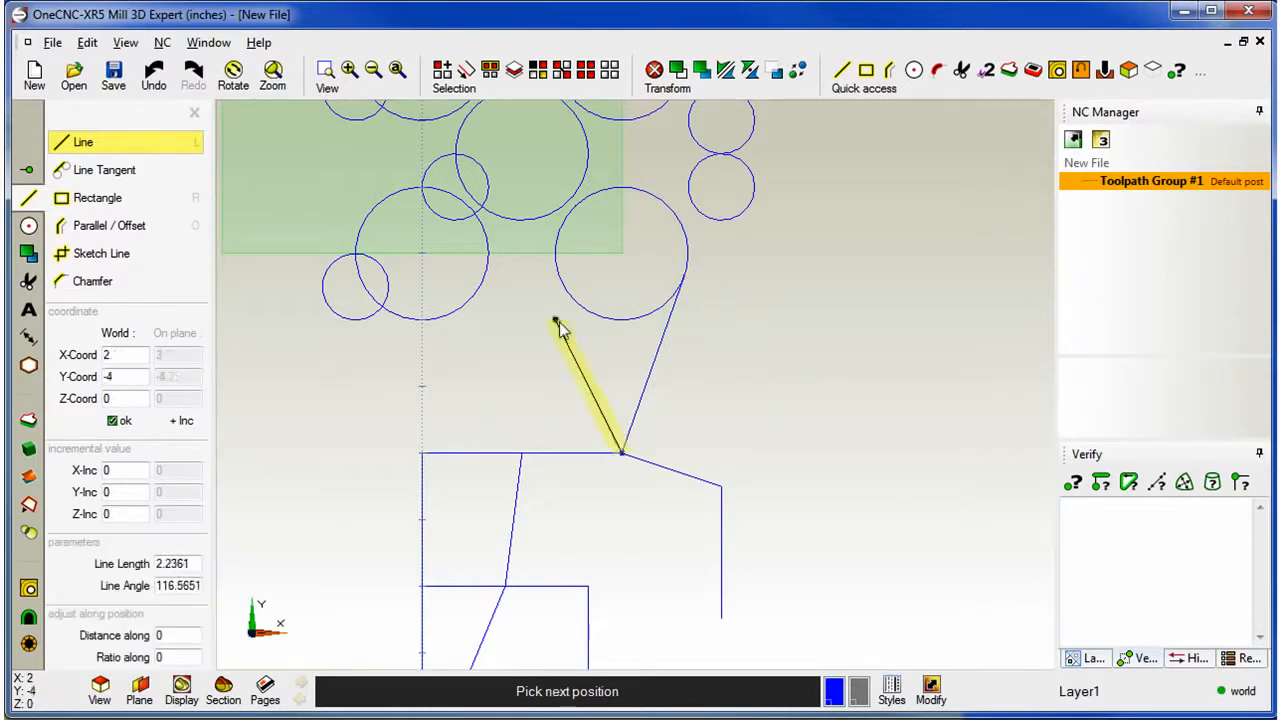
left_click(560, 286)
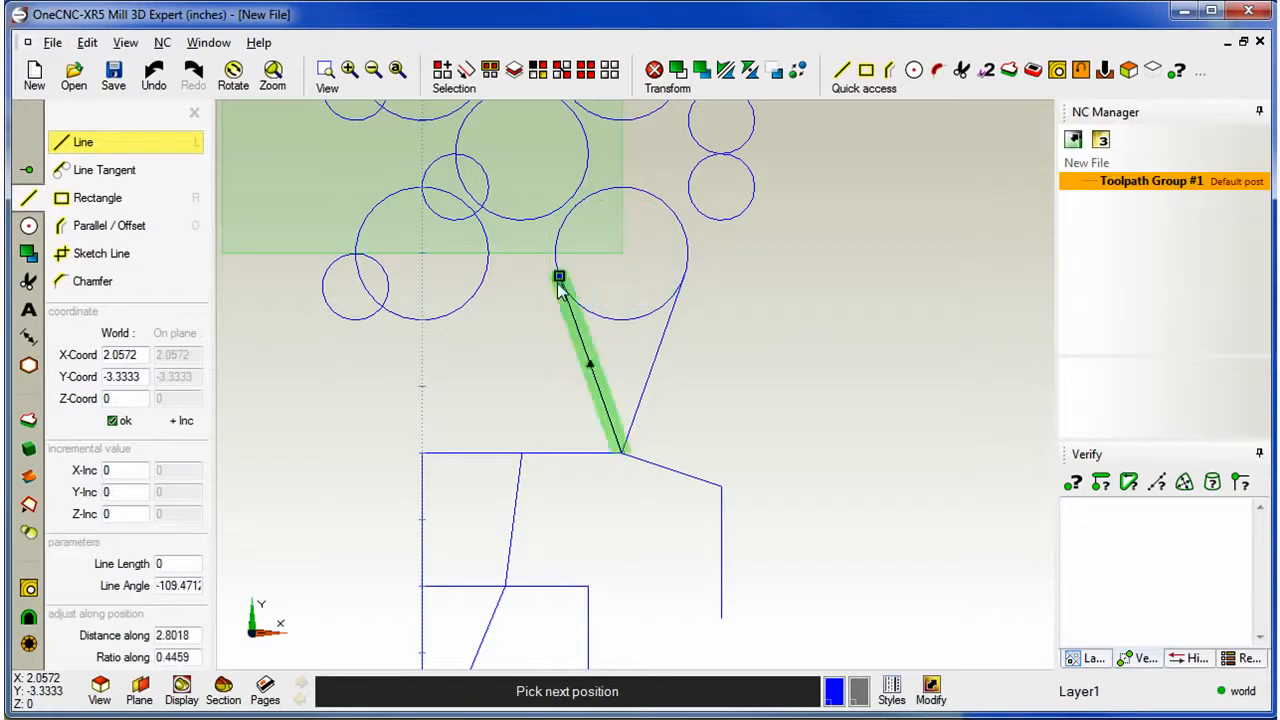
right_click(494, 363)
scroll(568, 395, "down", 4)
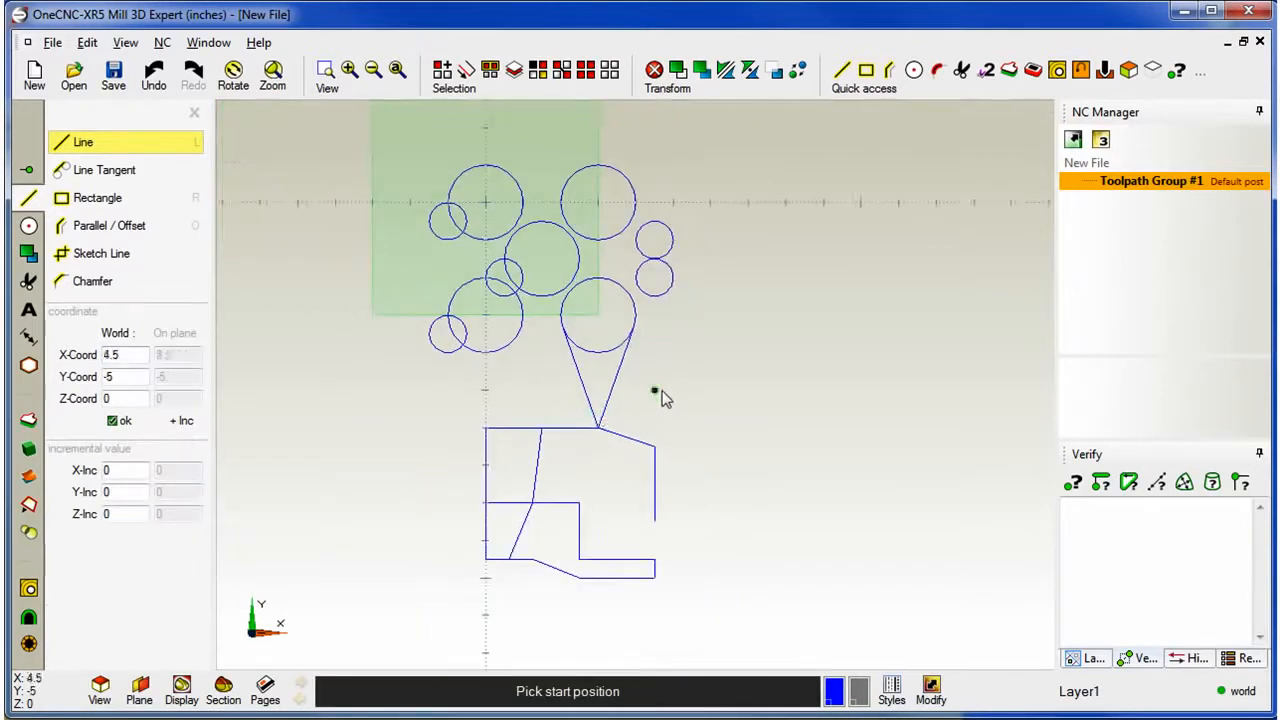
right_click(711, 393)
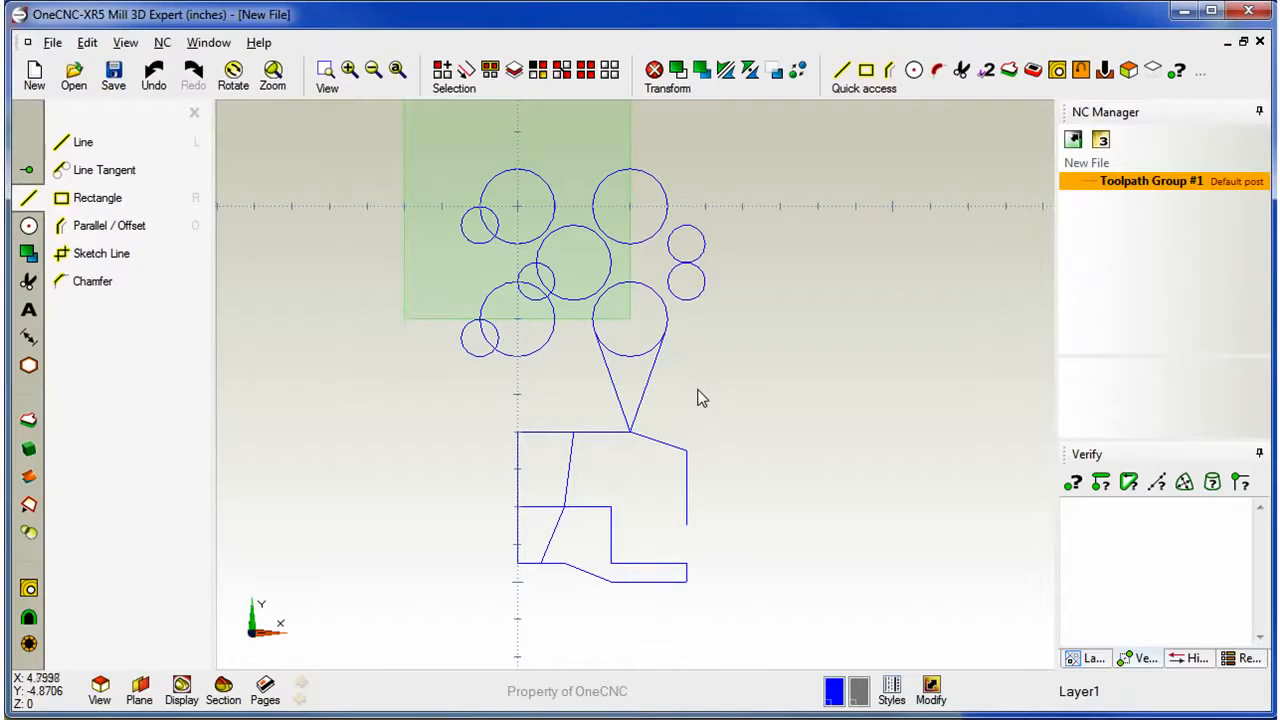
left_click(195, 113)
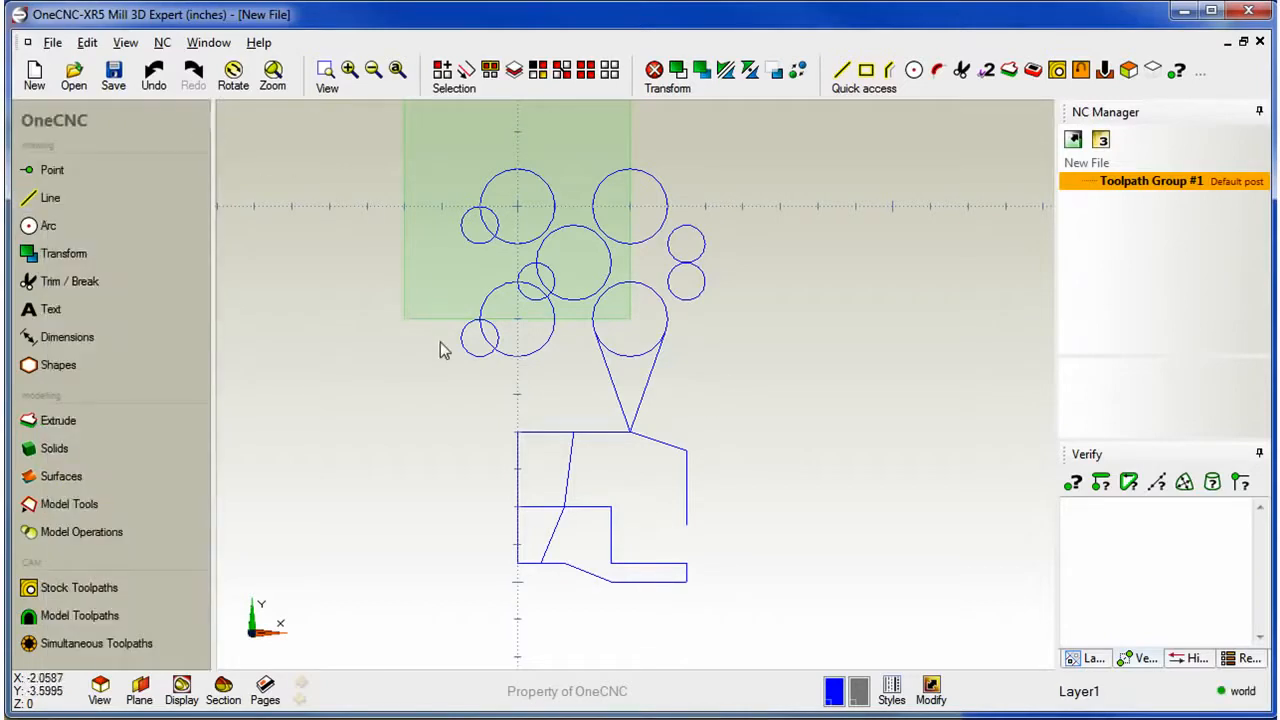